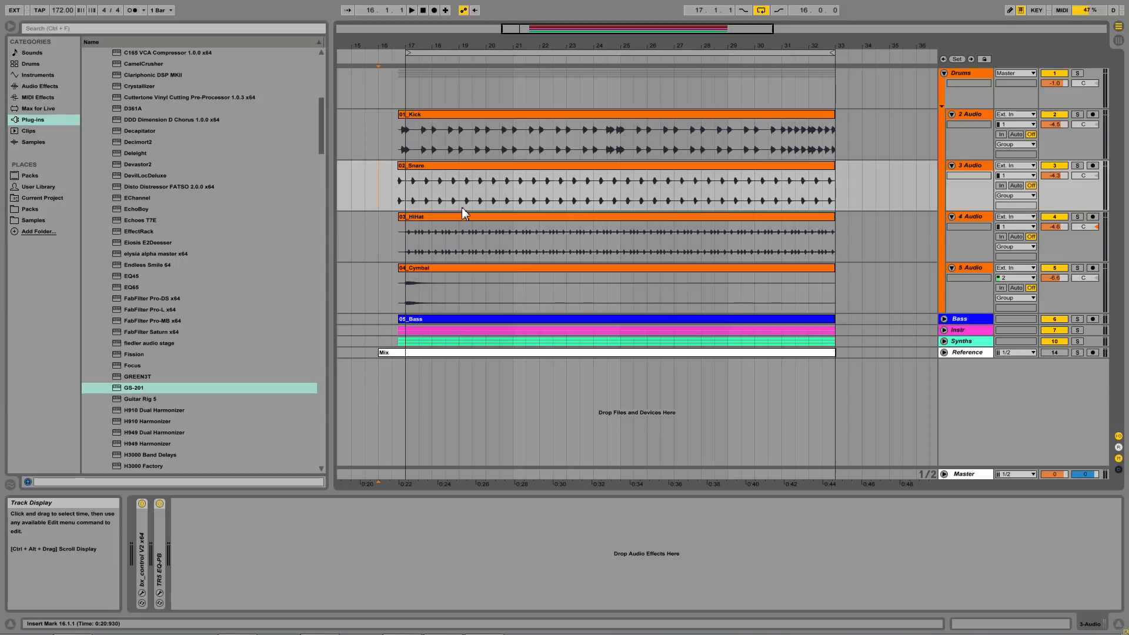
# Play the mix from bar 16 with the Master track selected, comparing it against the unfolded Reference track by soloing and unsoloing it.
pyautogui.click(943, 474)
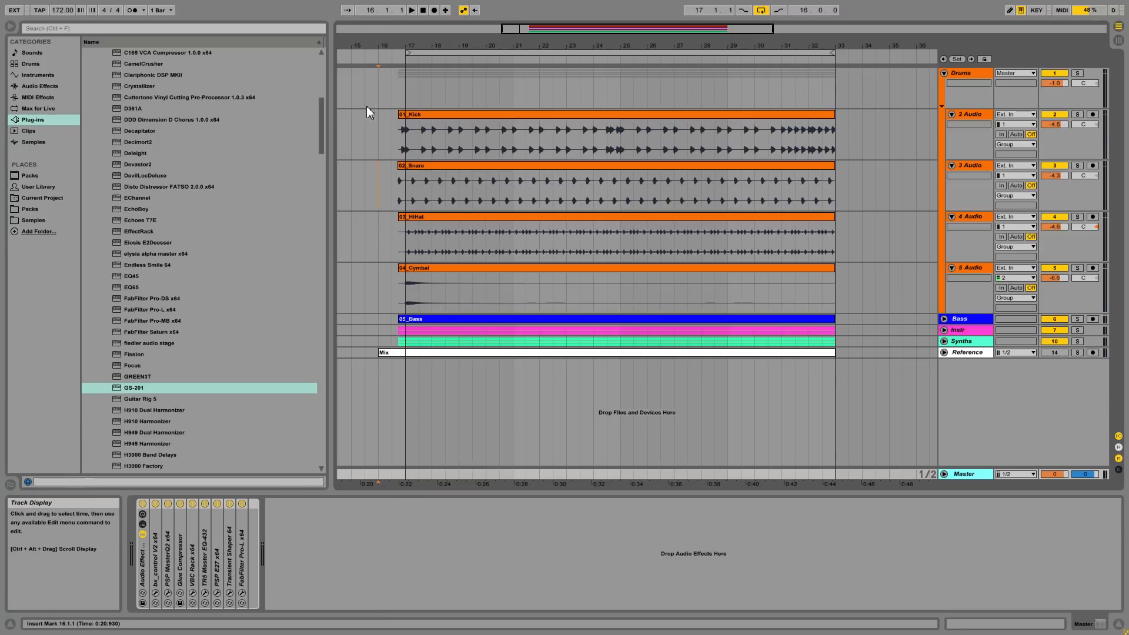
pyautogui.click(380, 61)
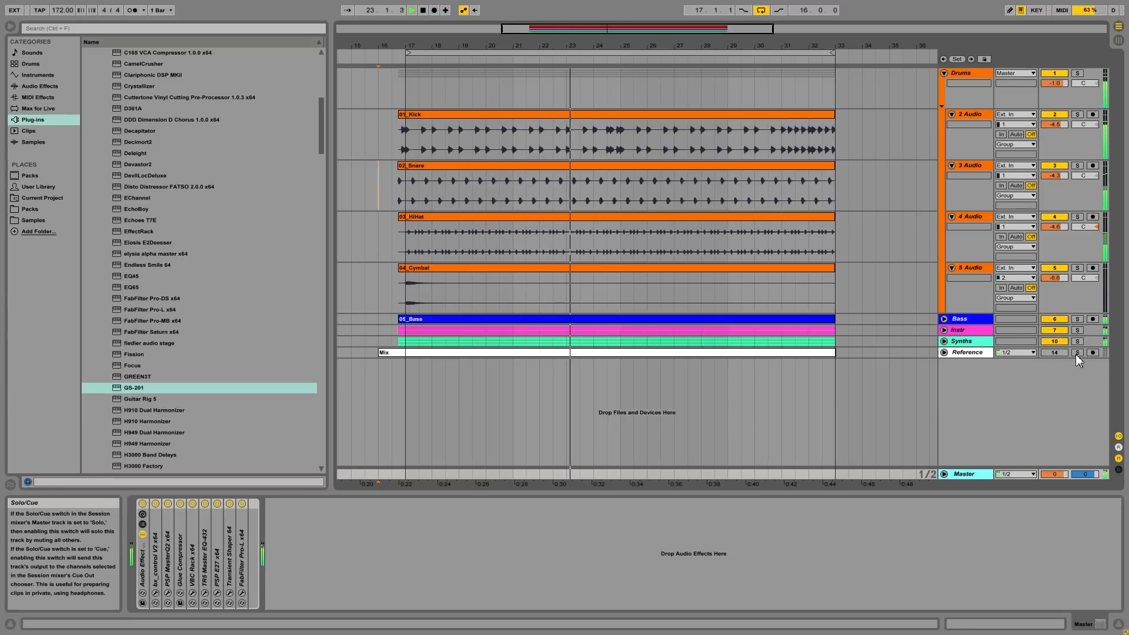
pyautogui.click(944, 352)
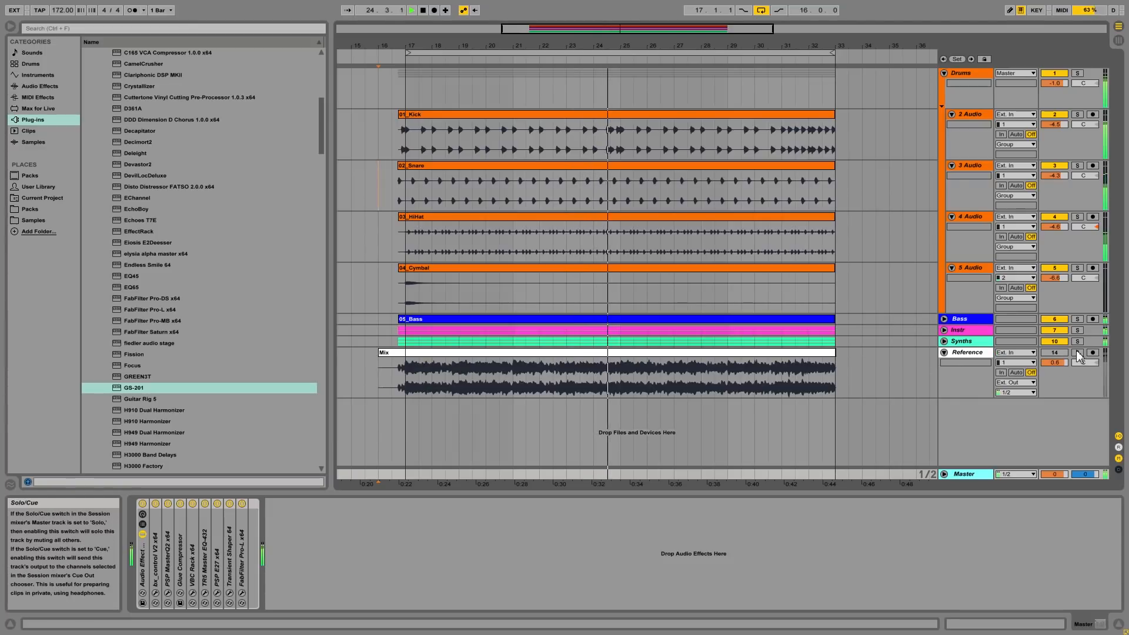
pyautogui.click(1077, 352)
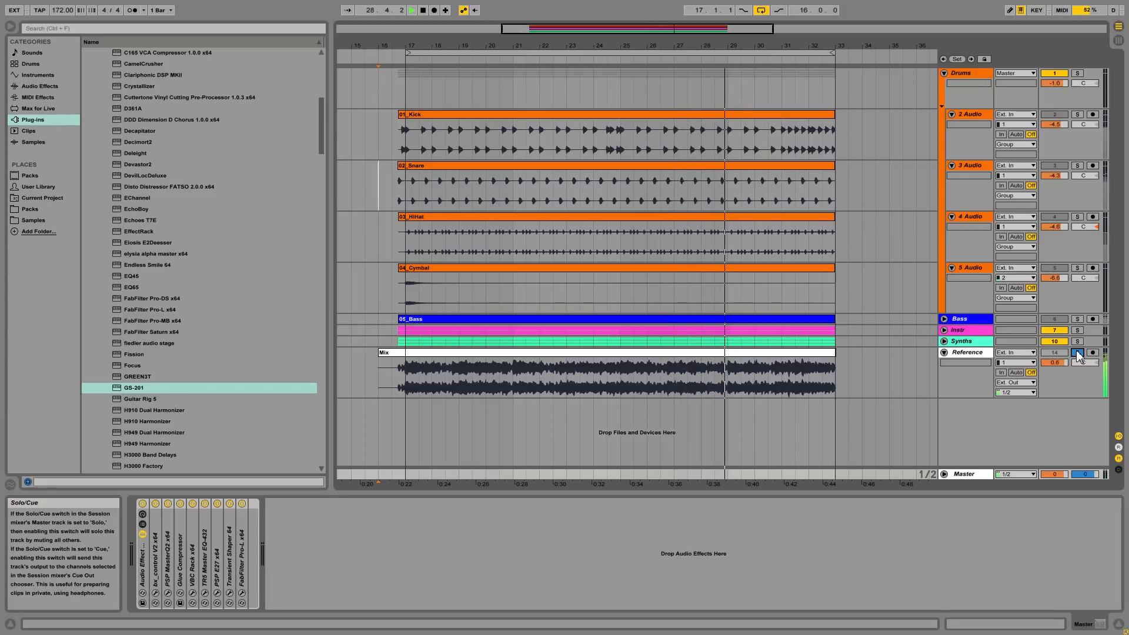
pyautogui.click(1077, 352)
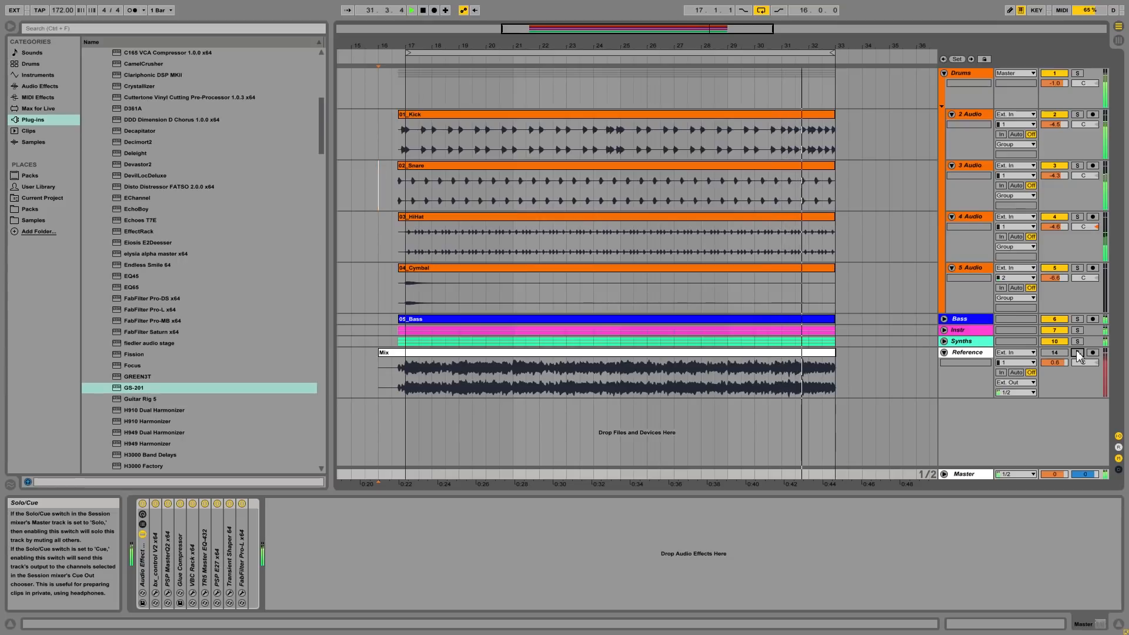
pyautogui.press('space')
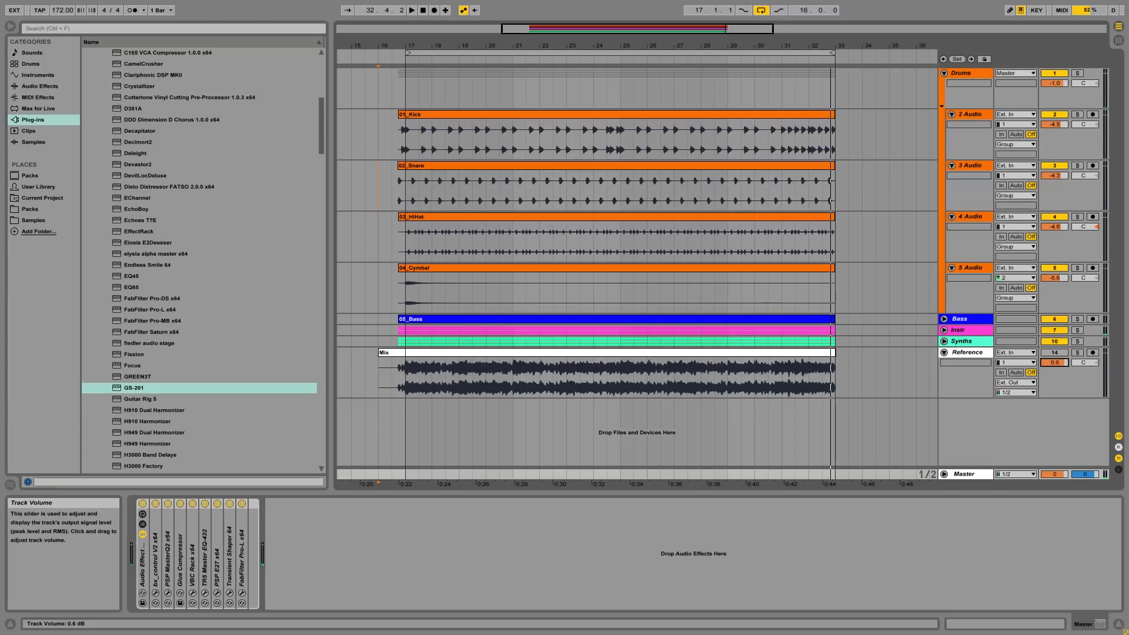
# Set the Reference track's volume to -0.2 dB and fold the track.
pyautogui.moveTo(1064, 363); pyautogui.dragTo(1068, 361)
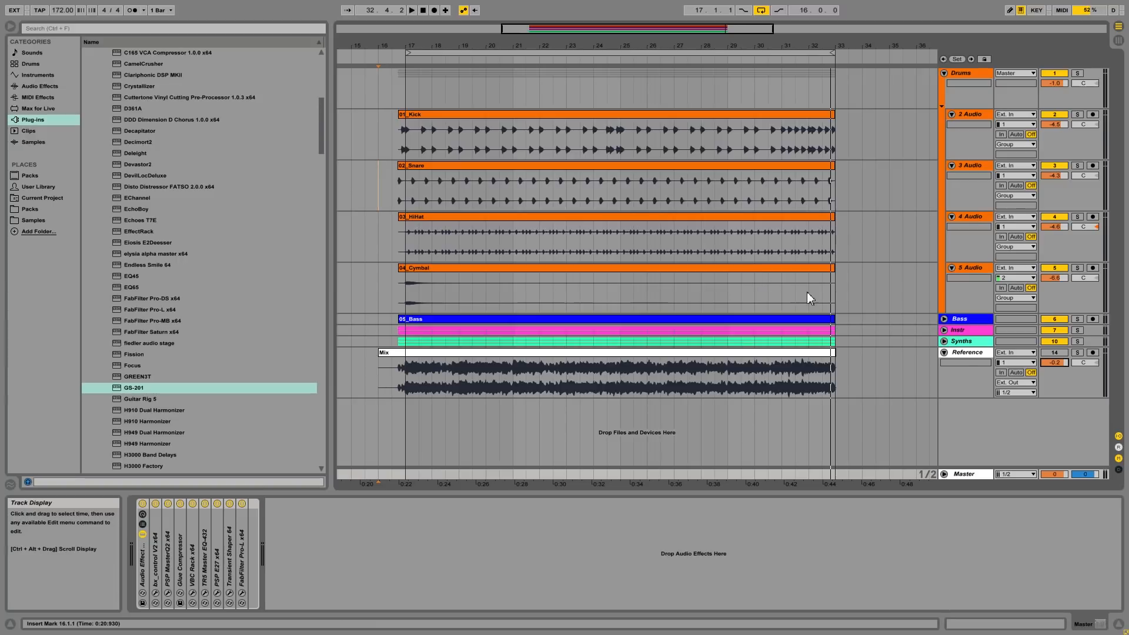
pyautogui.click(944, 352)
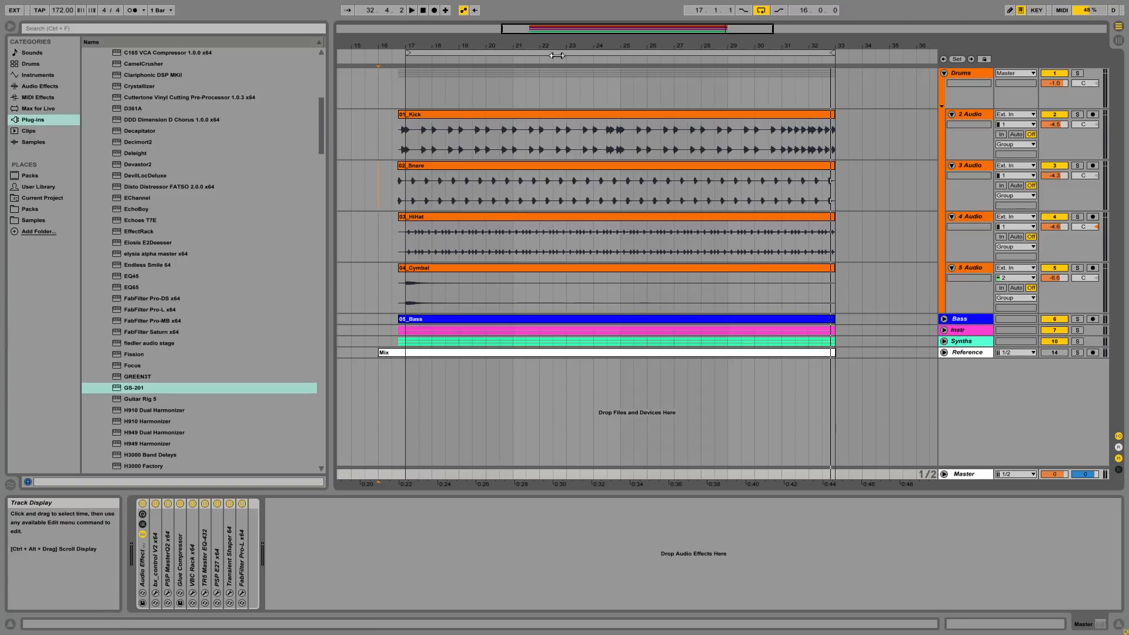
pyautogui.click(246, 535)
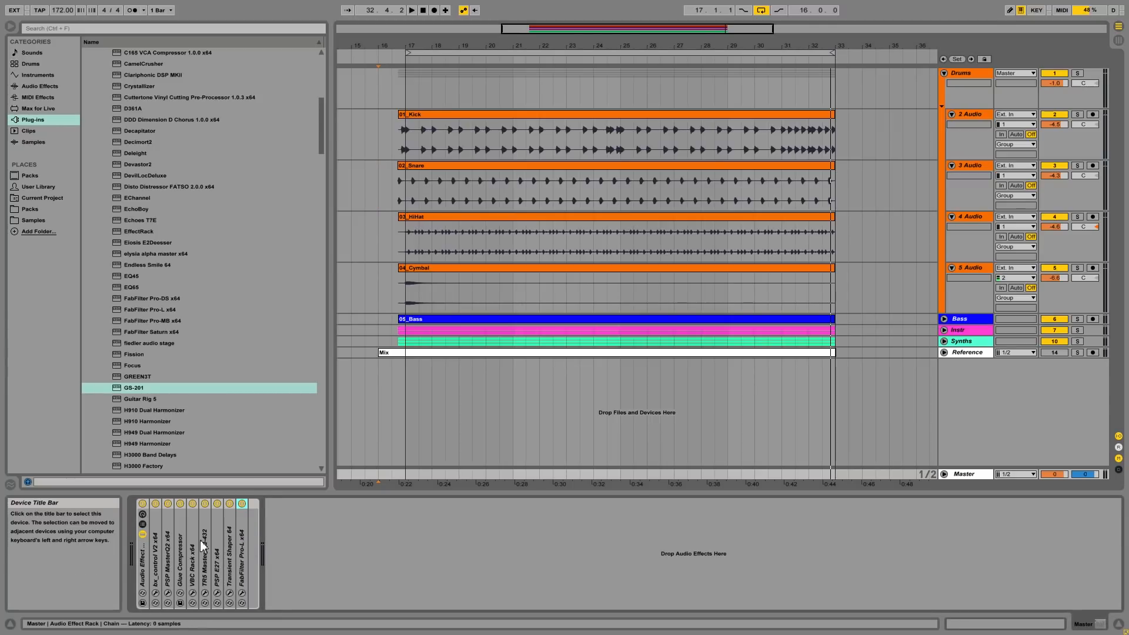
pyautogui.rightClick(175, 527)
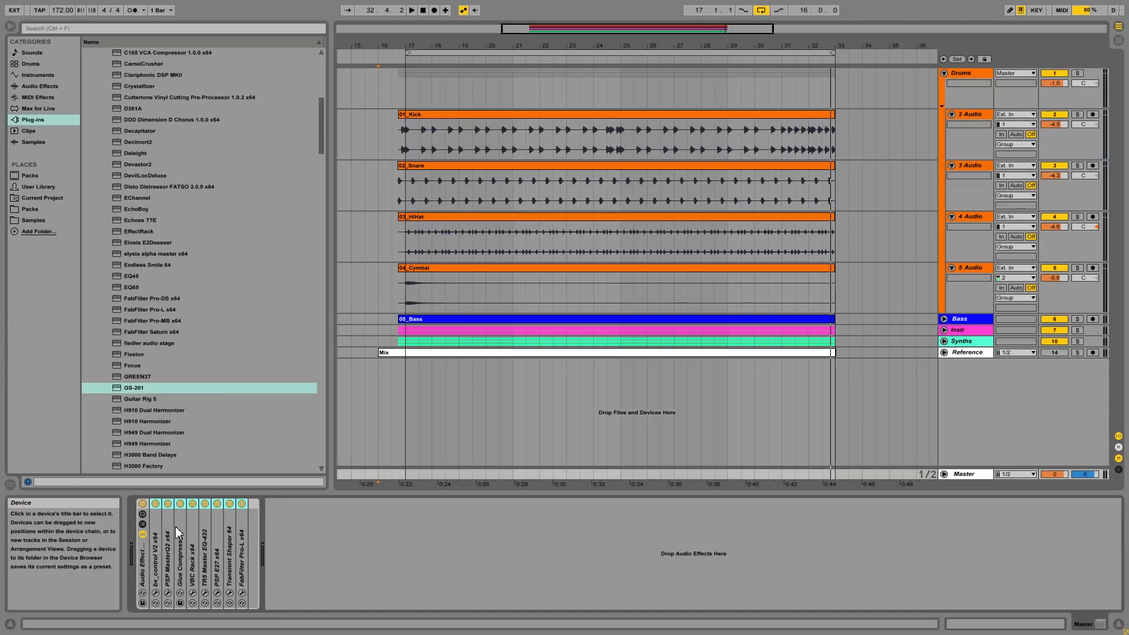
pyautogui.click(271, 540)
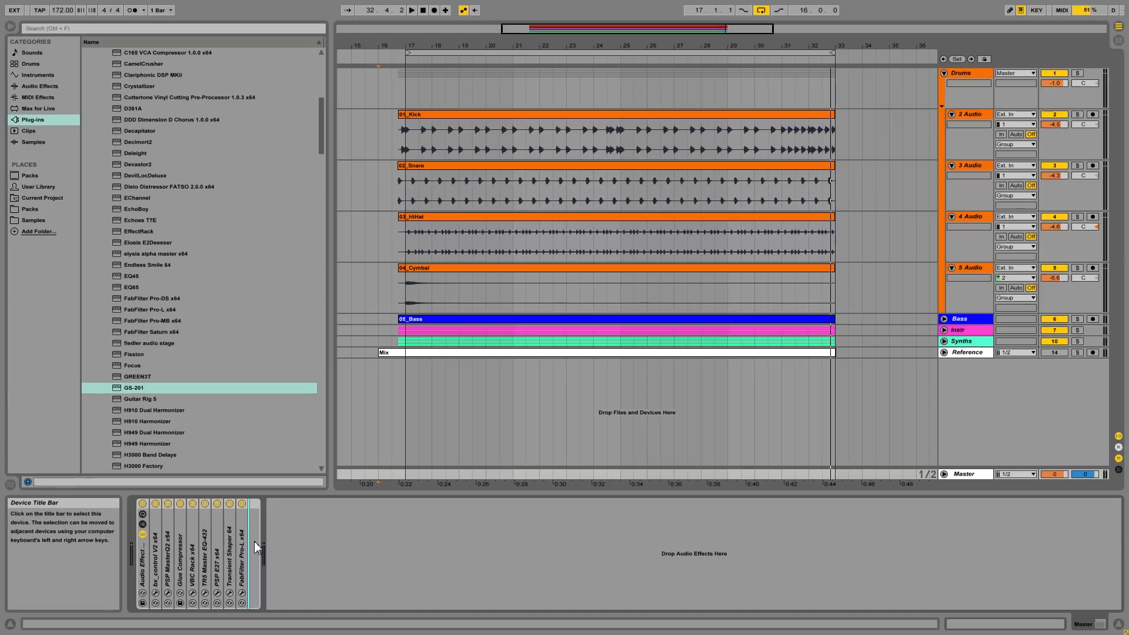
pyautogui.click(247, 550)
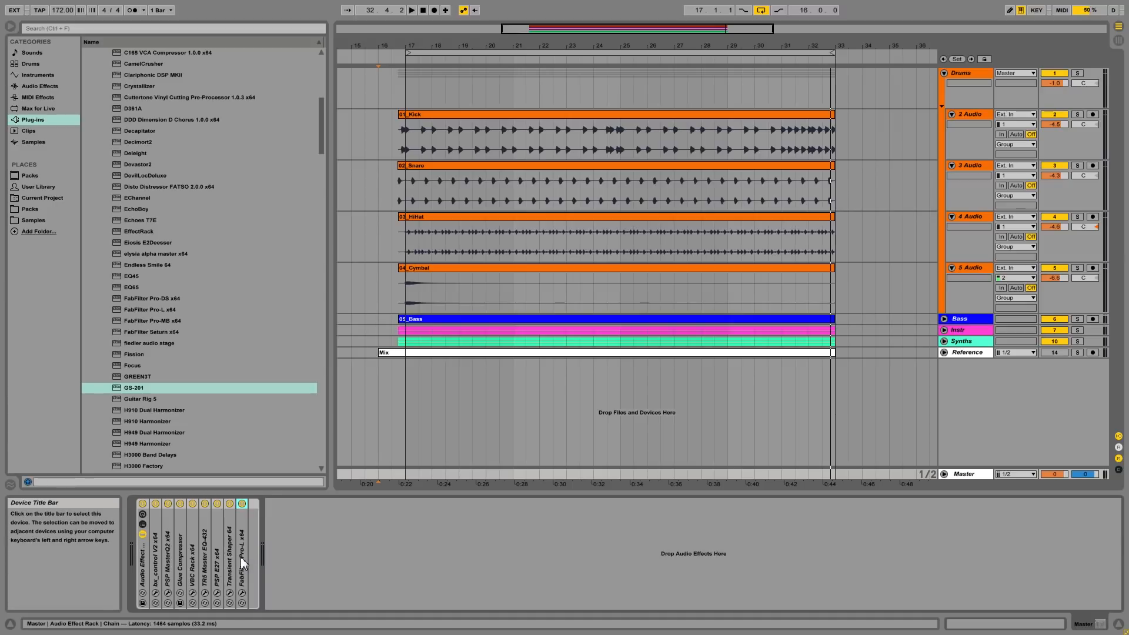
pyautogui.click(298, 538)
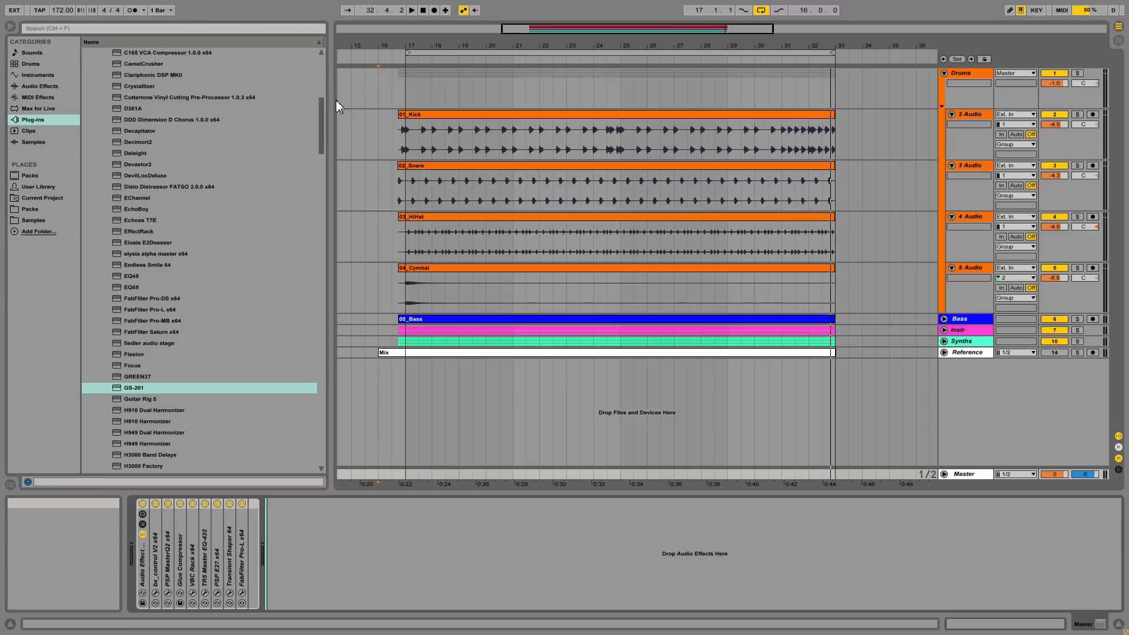
# Play the mix from bar 16 and compare it with the Master track's Audio Effect Rack bypassed and active.
pyautogui.click(379, 54)
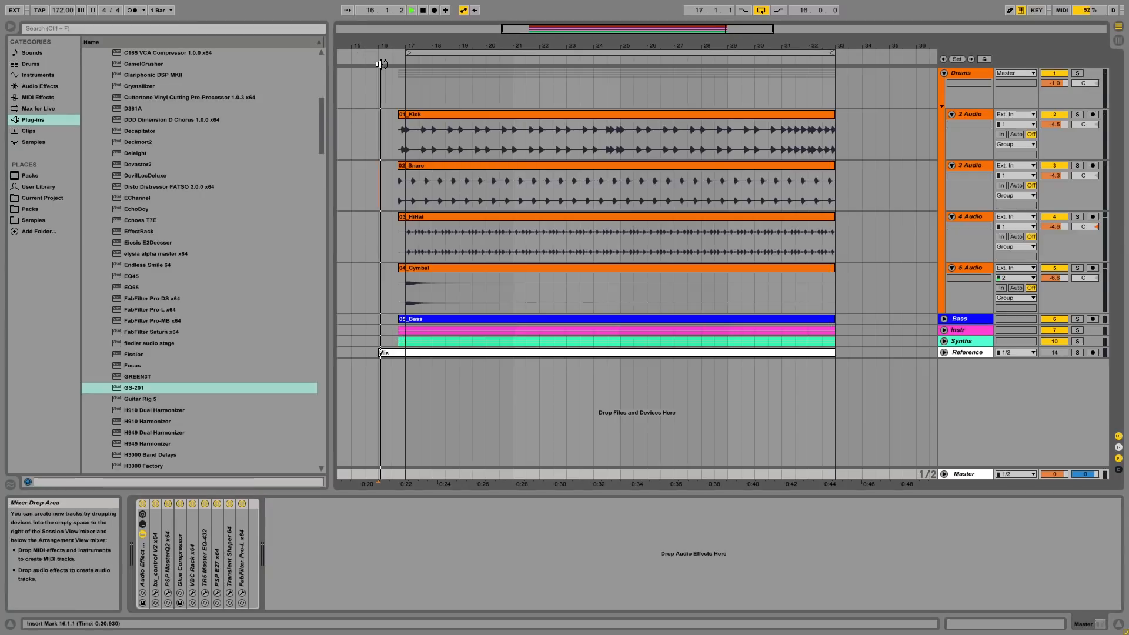
pyautogui.click(142, 504)
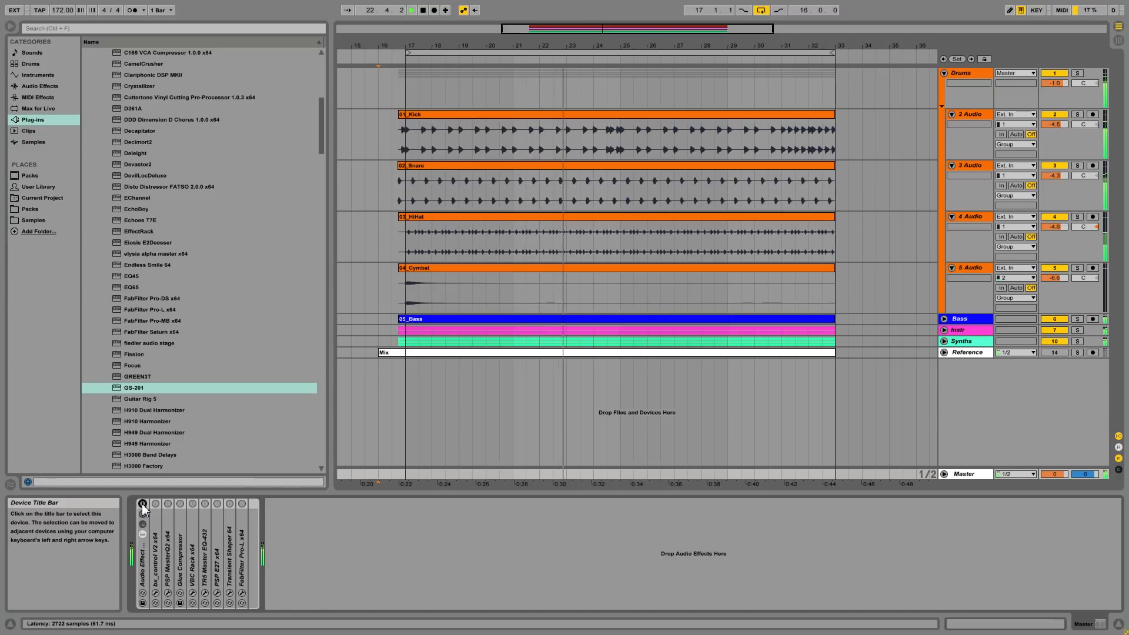
pyautogui.click(142, 503)
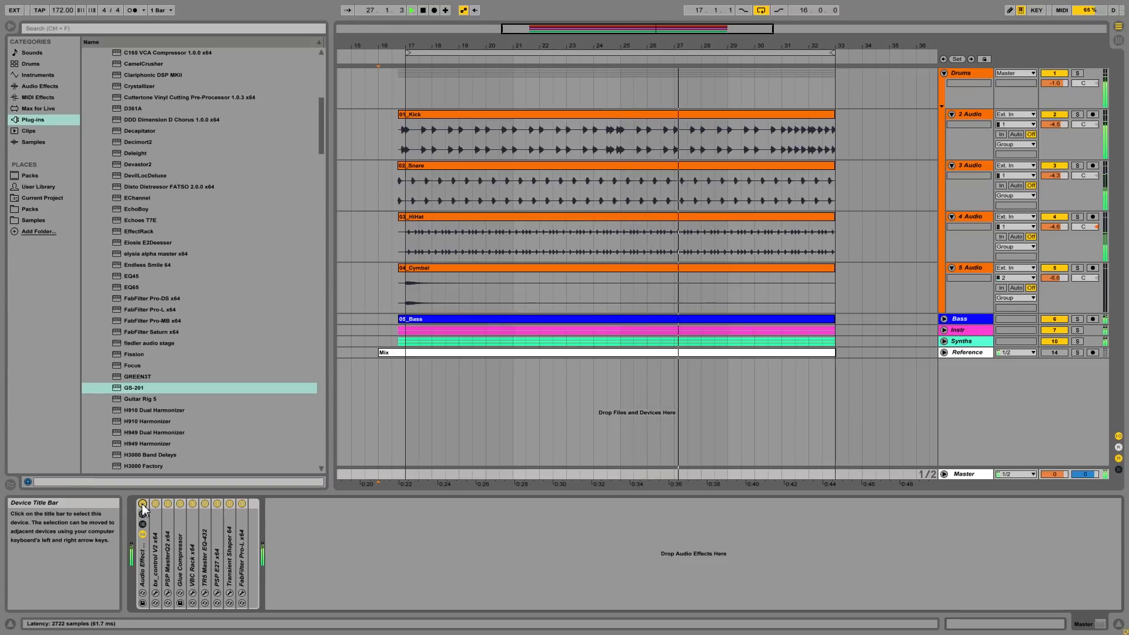
pyautogui.click(142, 503)
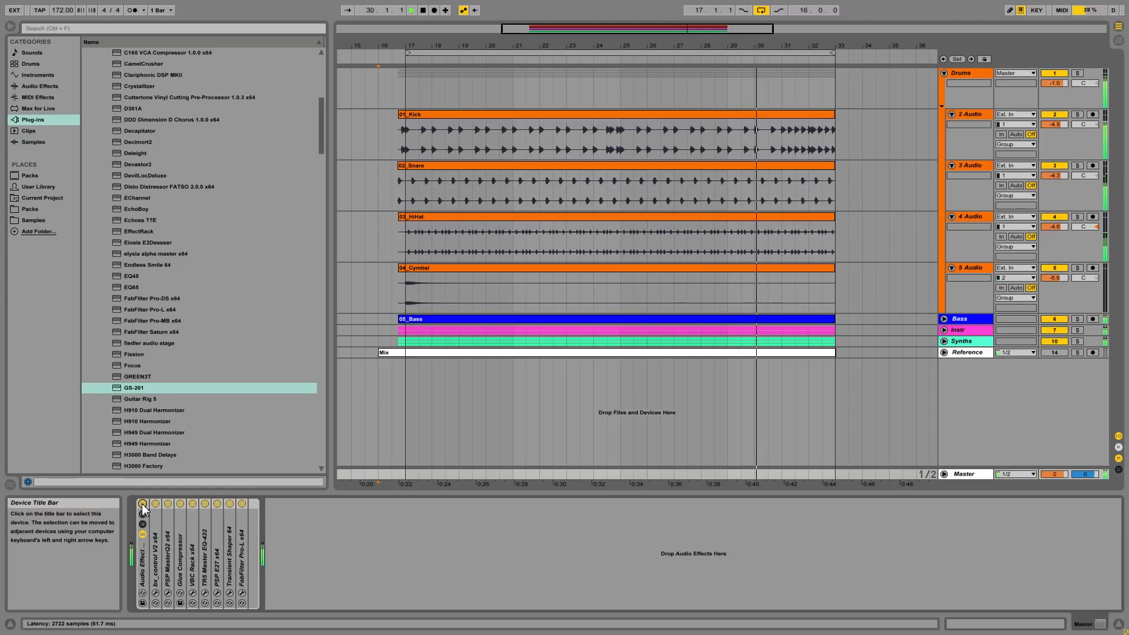
pyautogui.click(142, 503)
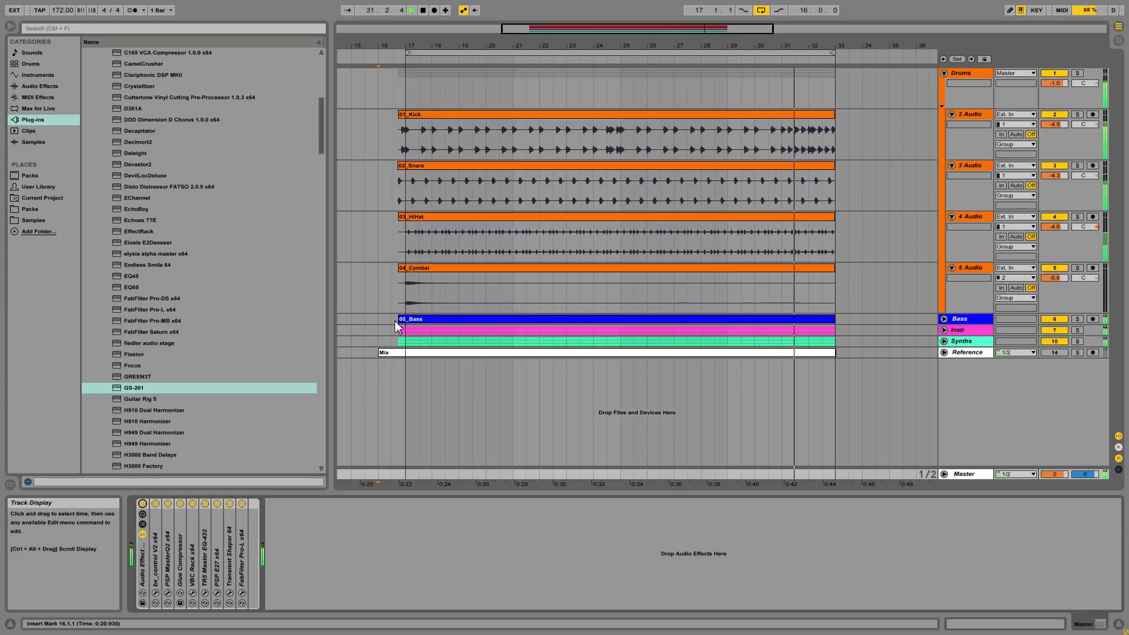
pyautogui.press('space')
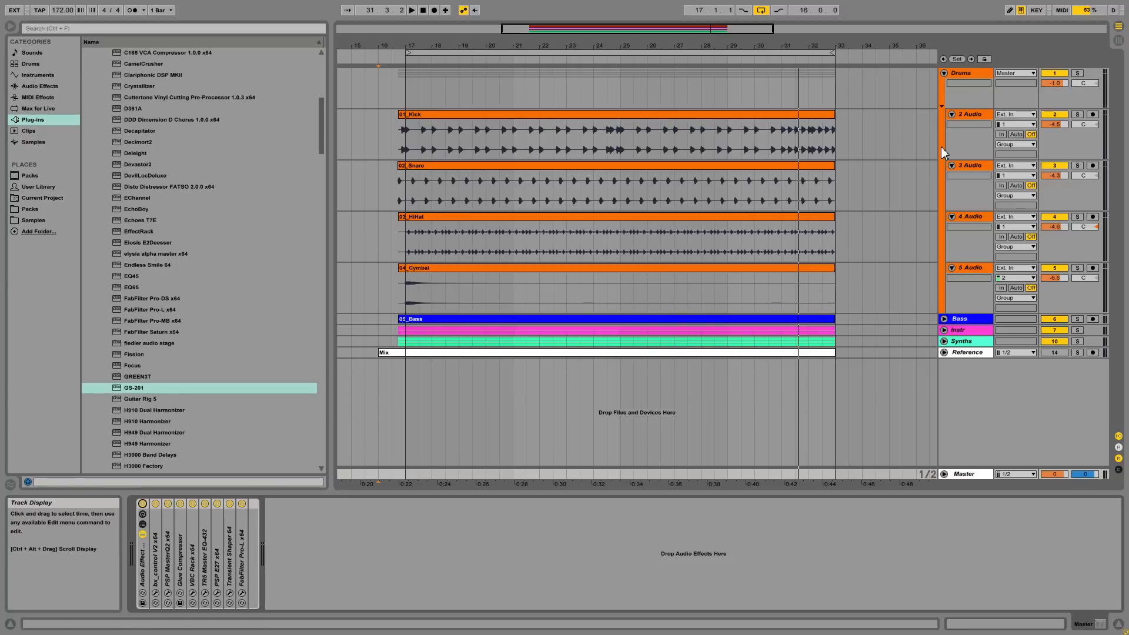
# Unfold the Instr group and solo its Piano track with its device chain shown.
pyautogui.click(944, 330)
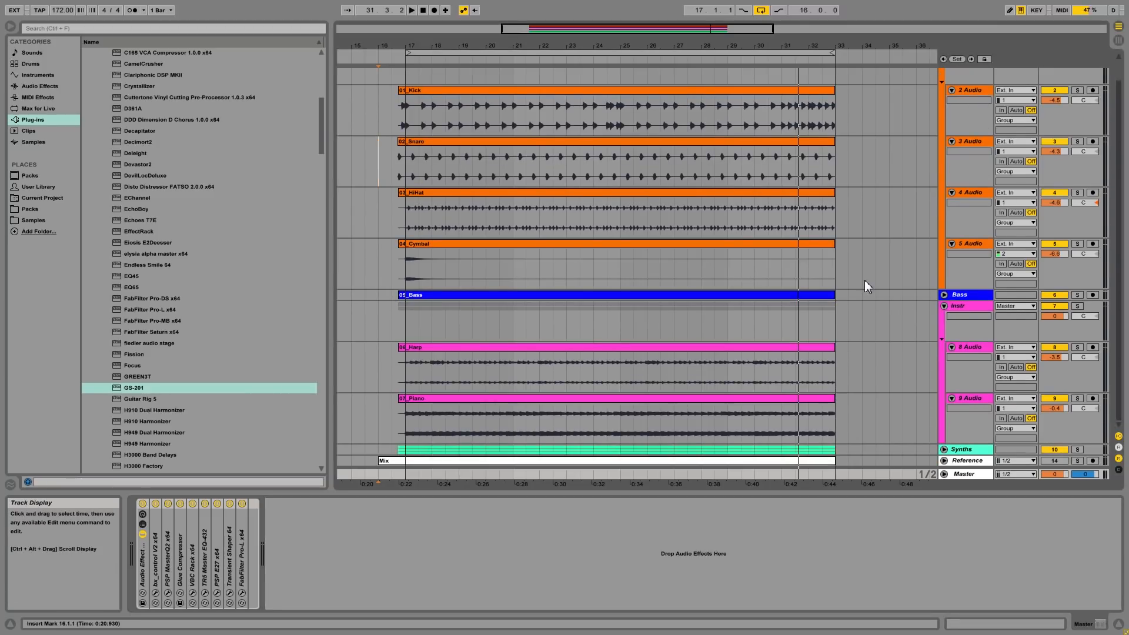
pyautogui.click(969, 399)
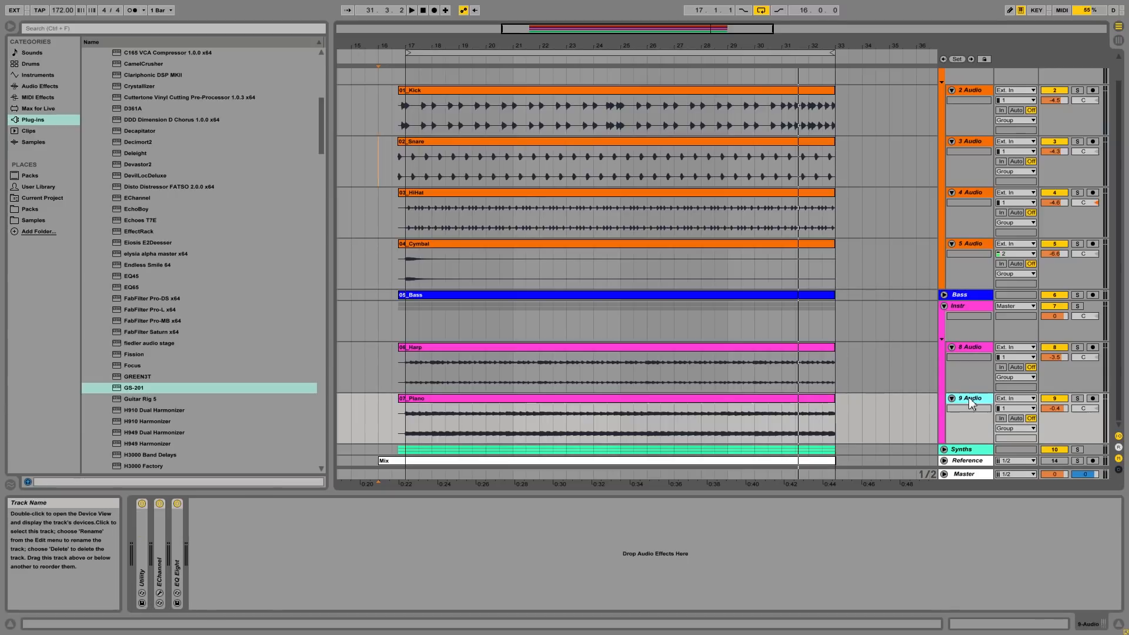
pyautogui.click(1077, 399)
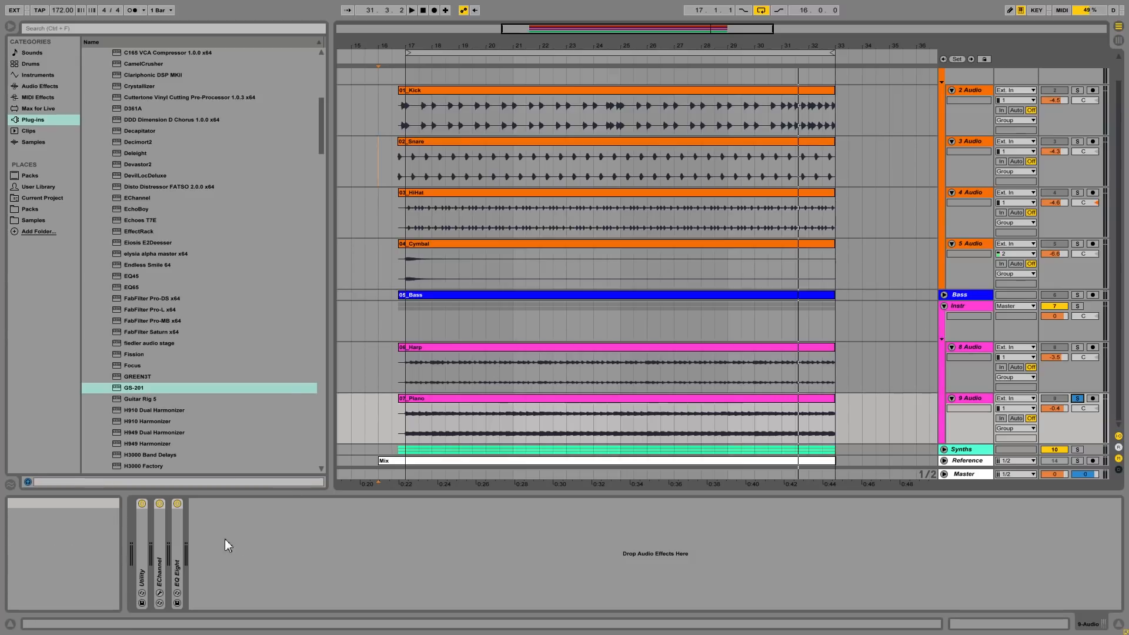
# Unfold EQ Eight and EChannel on the Piano track and open the EChannel plug-in window, placed clear of the Piano clip and device chain.
pyautogui.doubleClick(178, 560)
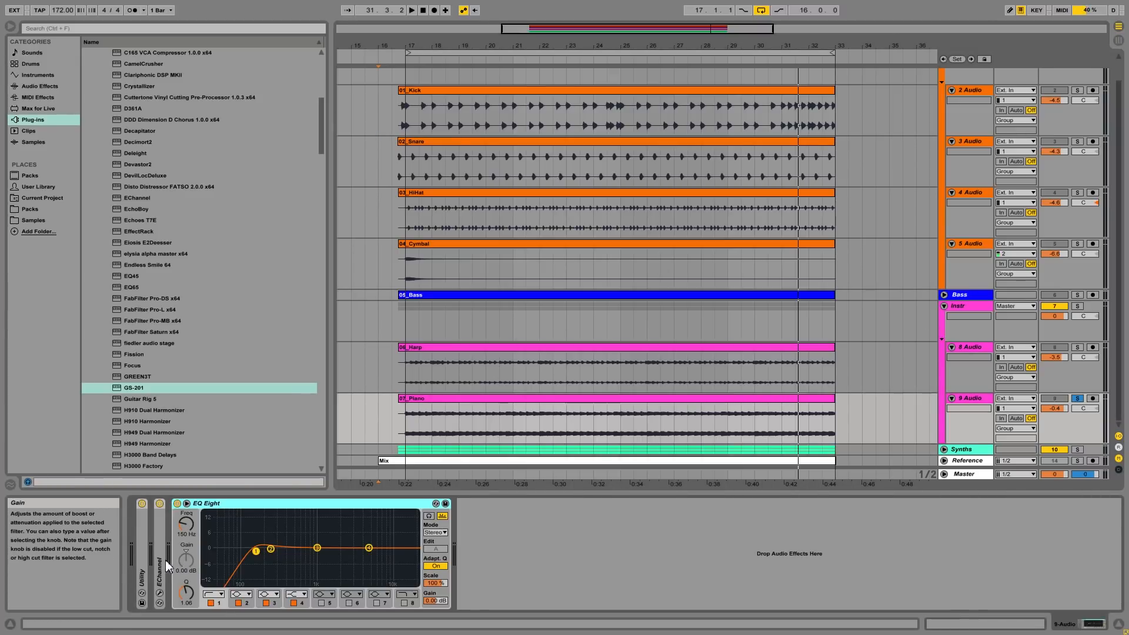
pyautogui.doubleClick(158, 553)
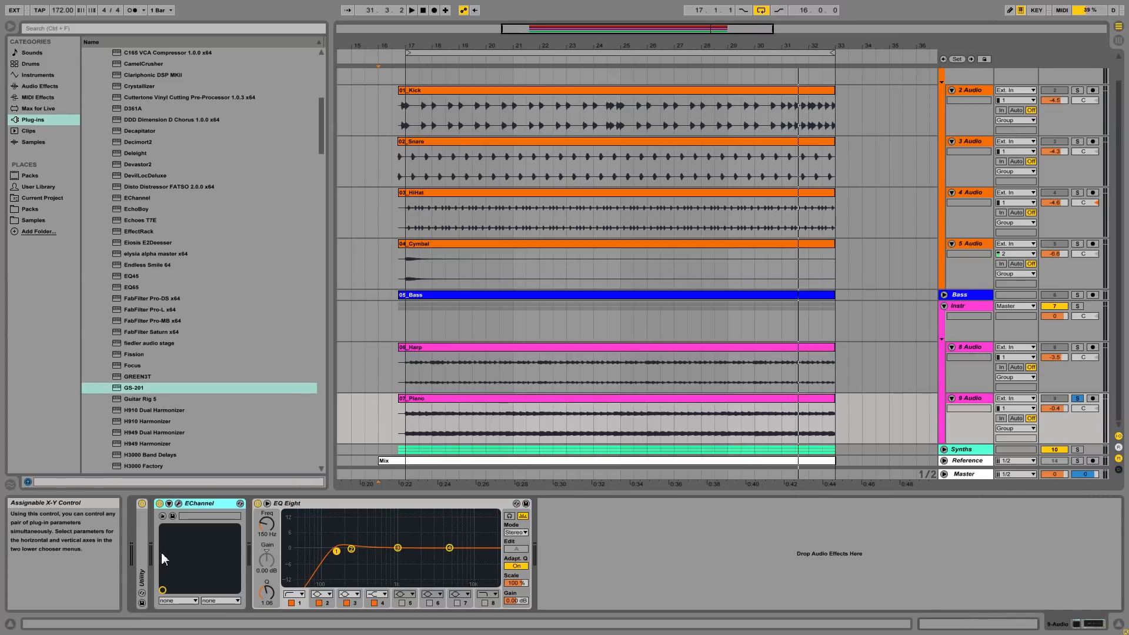
pyautogui.click(178, 504)
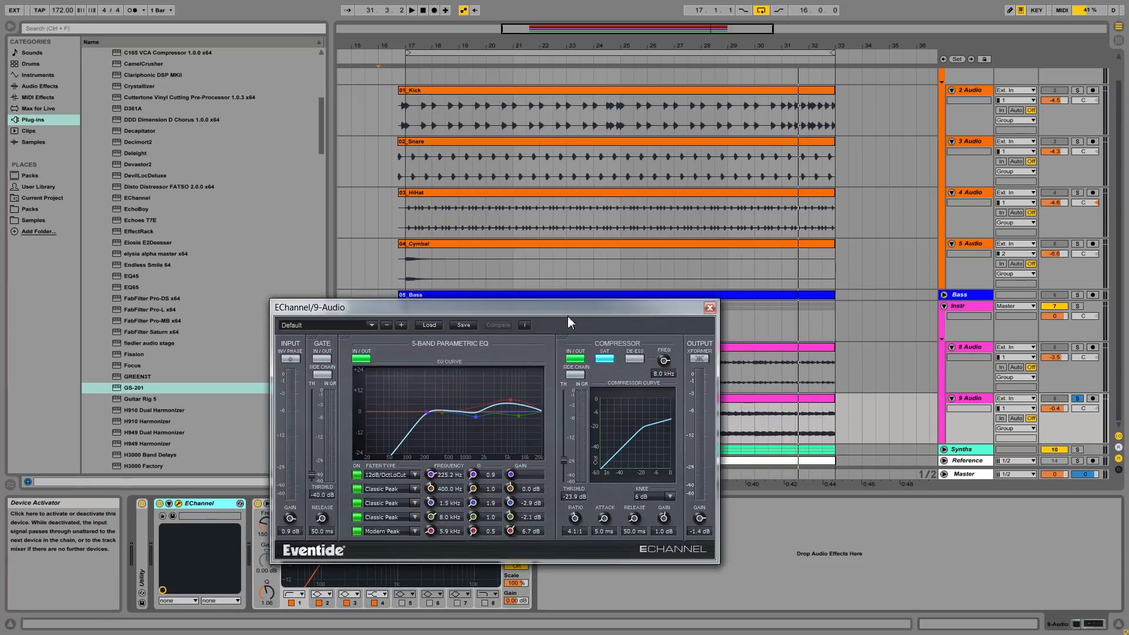
pyautogui.moveTo(567, 308); pyautogui.dragTo(863, 270)
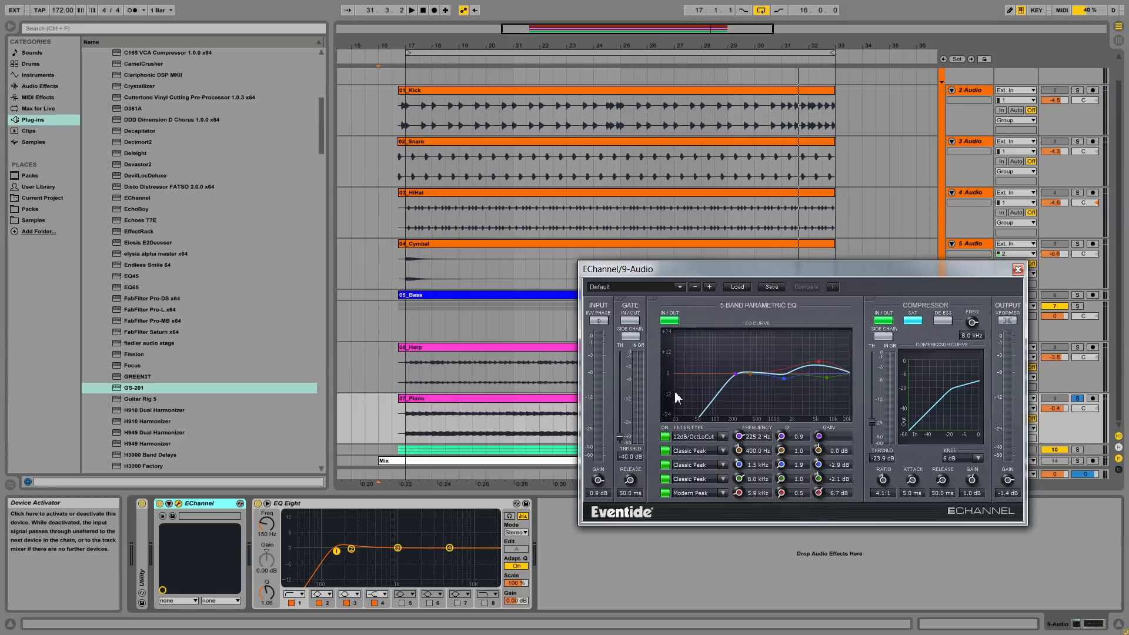
pyautogui.moveTo(675, 265); pyautogui.dragTo(611, 116)
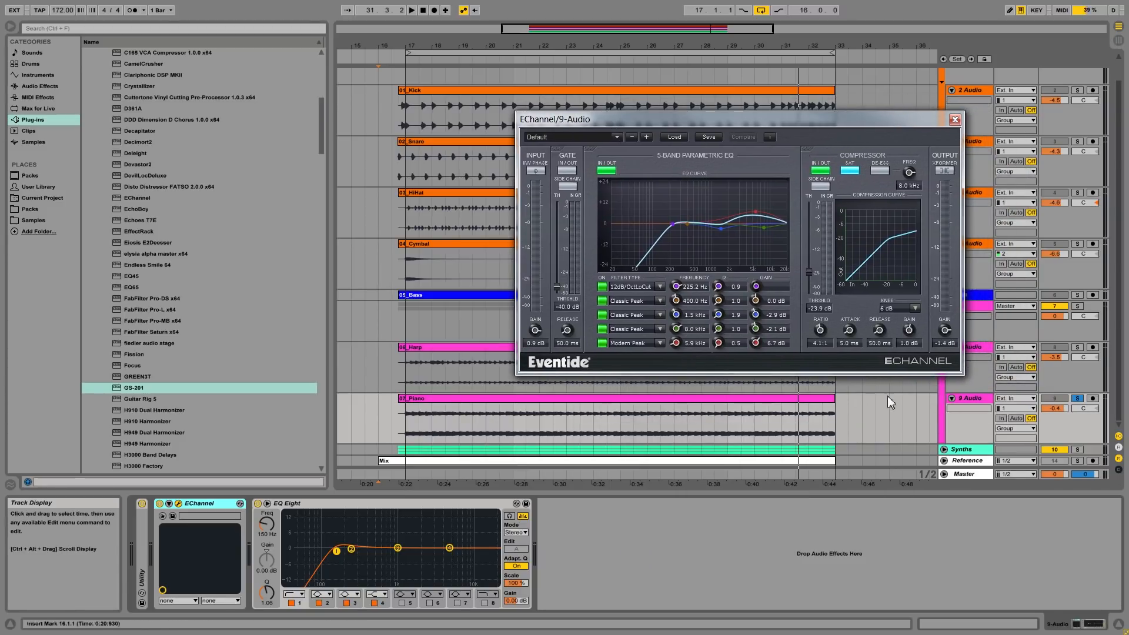
pyautogui.click(1077, 400)
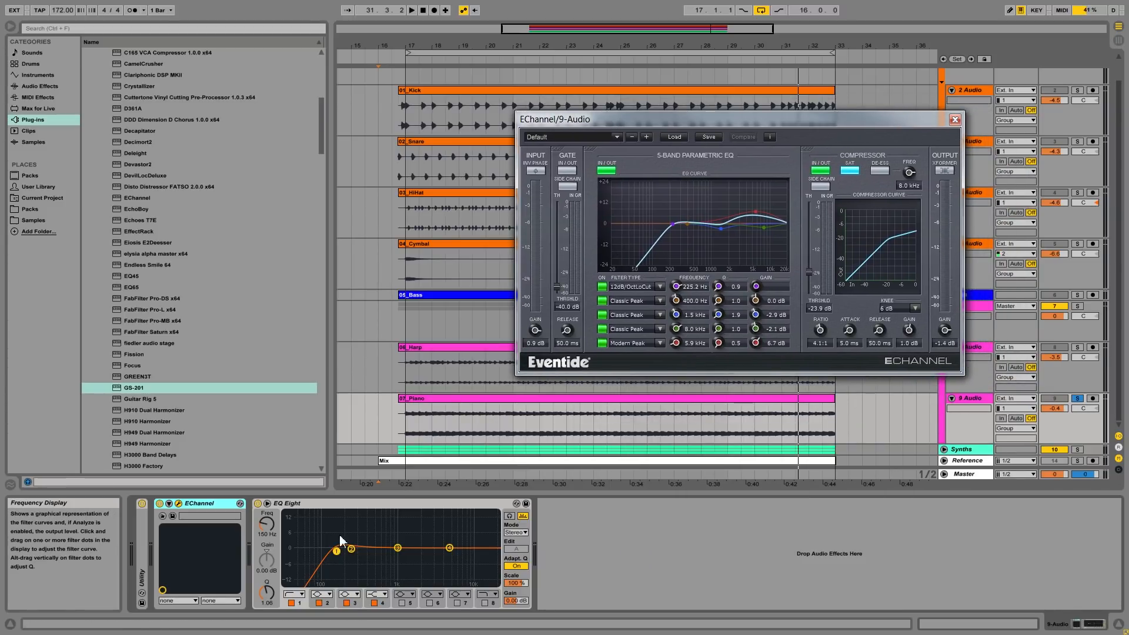
pyautogui.click(323, 504)
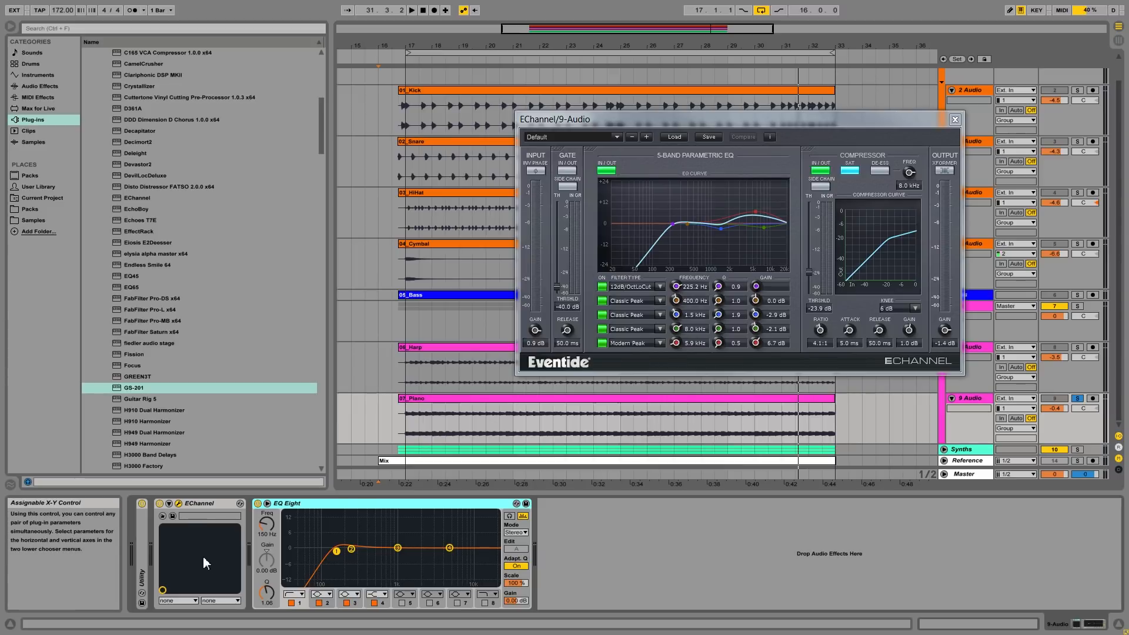
pyautogui.doubleClick(146, 534)
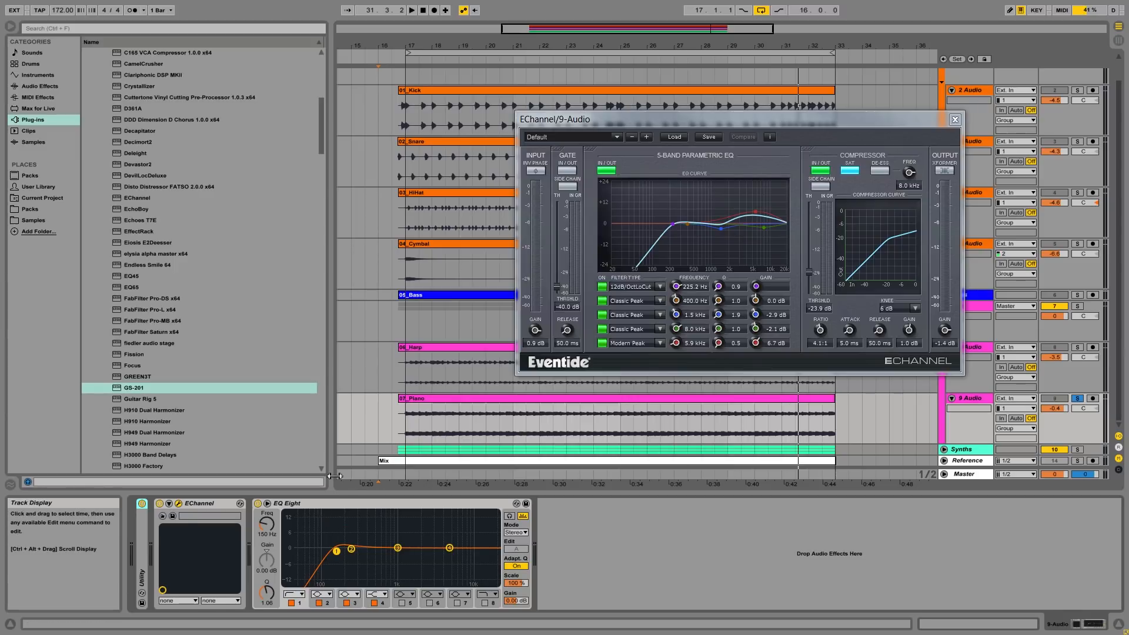
# Play the soloed Piano track from bar 17 and bypass its EChannel and EQ Eight.
pyautogui.click(400, 58)
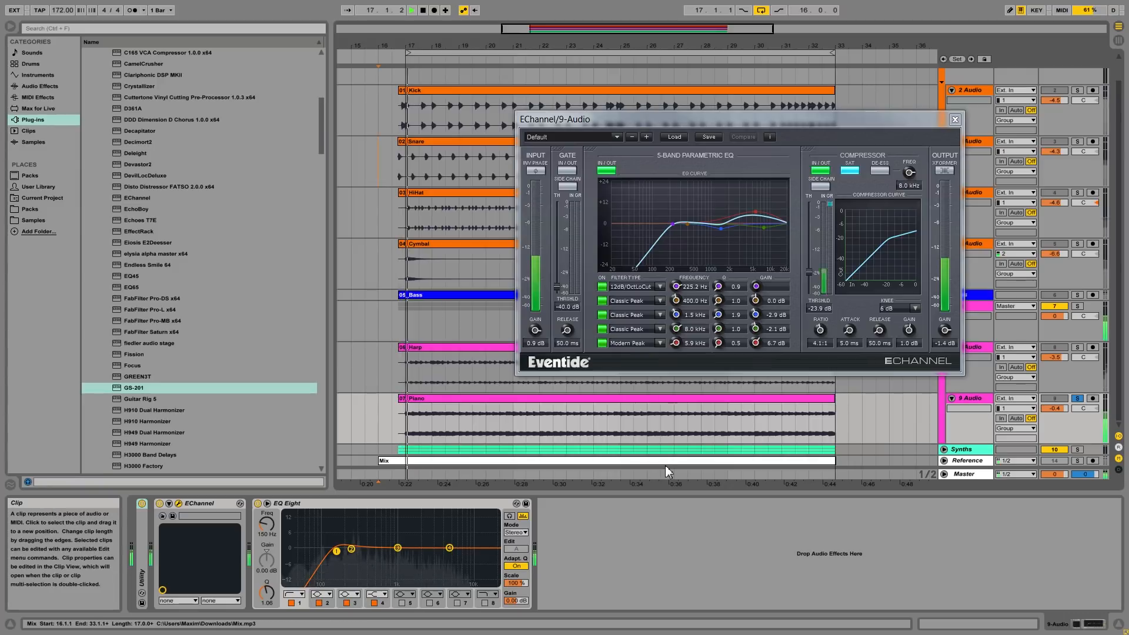
pyautogui.click(159, 504)
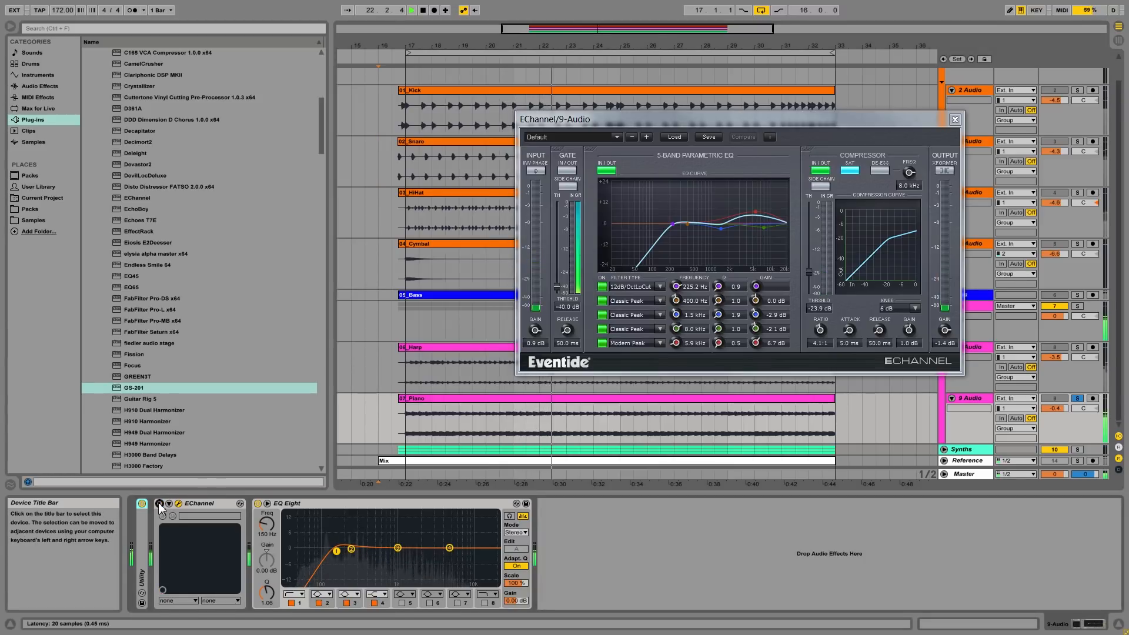
pyautogui.click(257, 504)
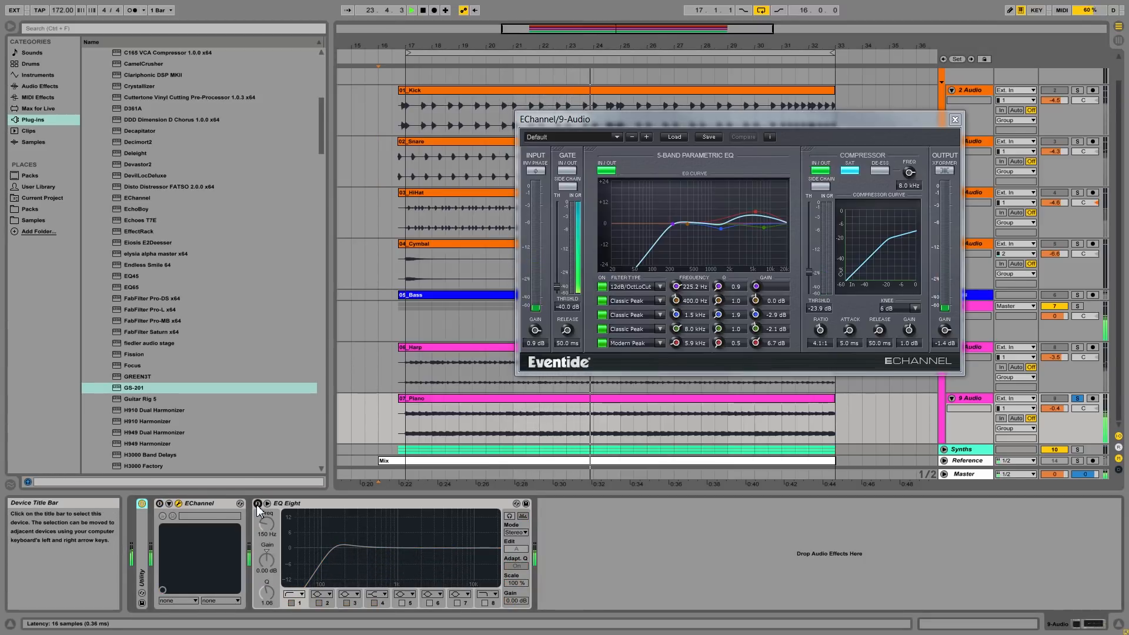
# Fold EQ Eight and EChannel on the Piano track, reactivate both devices, and close the EChannel window.
pyautogui.click(309, 505)
pyautogui.doubleClick(310, 506)
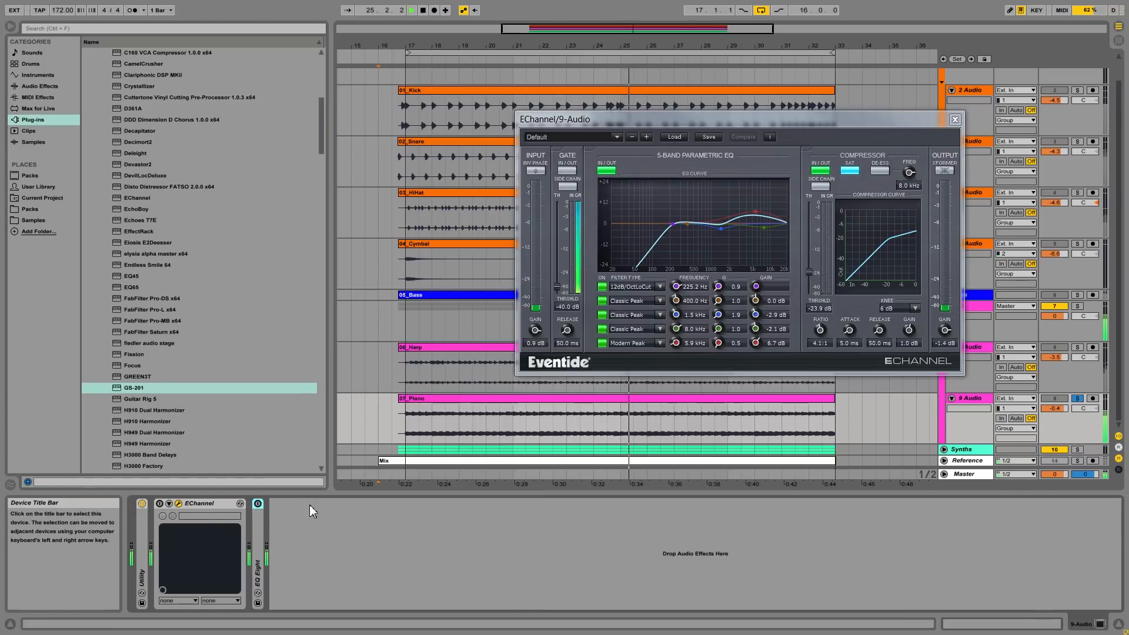
pyautogui.doubleClick(210, 505)
pyautogui.click(163, 503)
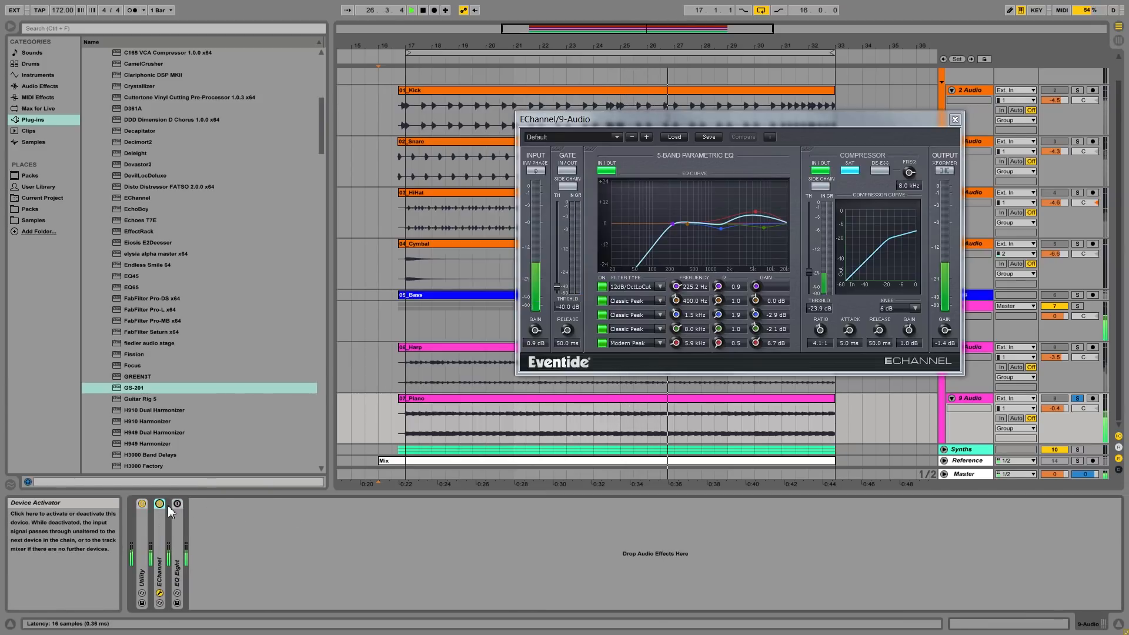
pyautogui.click(177, 504)
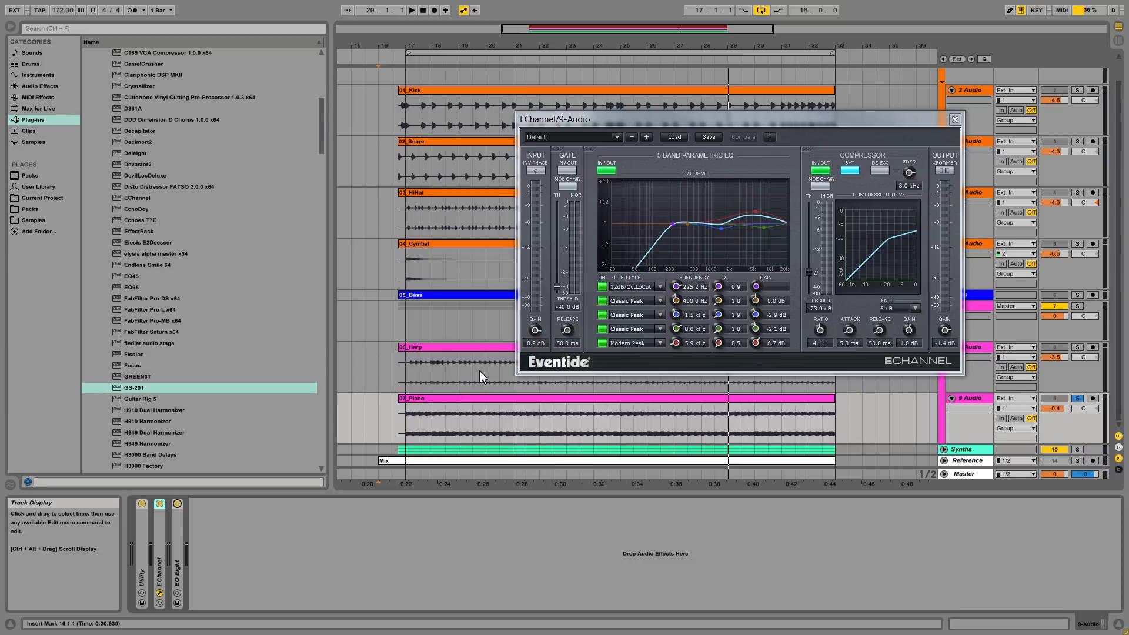
pyautogui.click(955, 119)
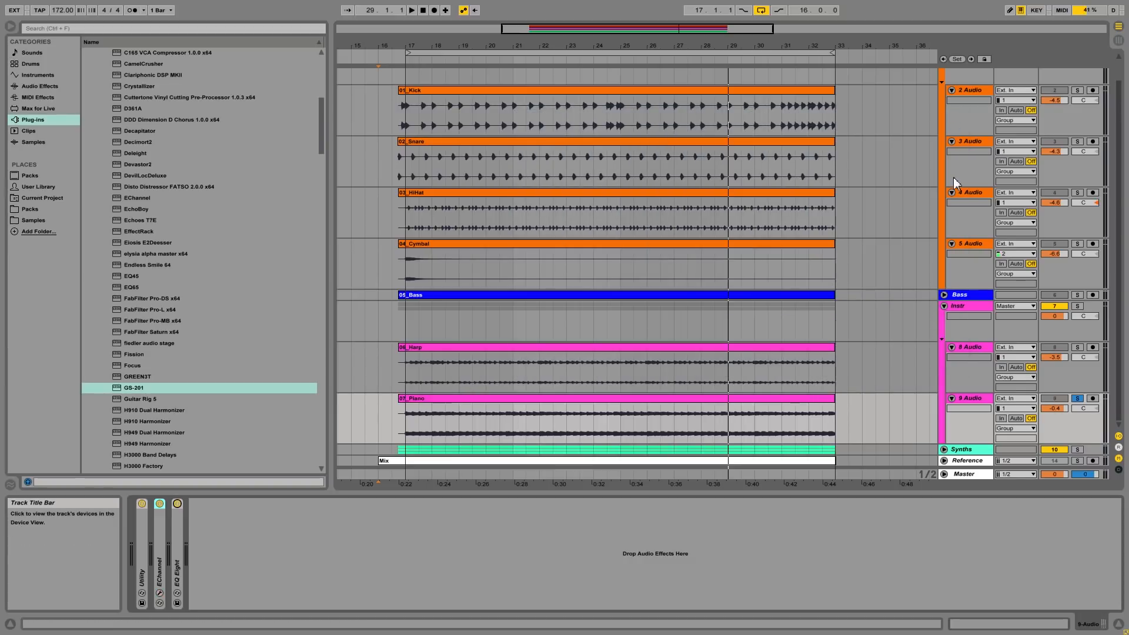
# Unfold the Bass track and its EChannel device, and open the EChannel plug-in window clear of the device chain.
pyautogui.click(959, 295)
pyautogui.click(944, 294)
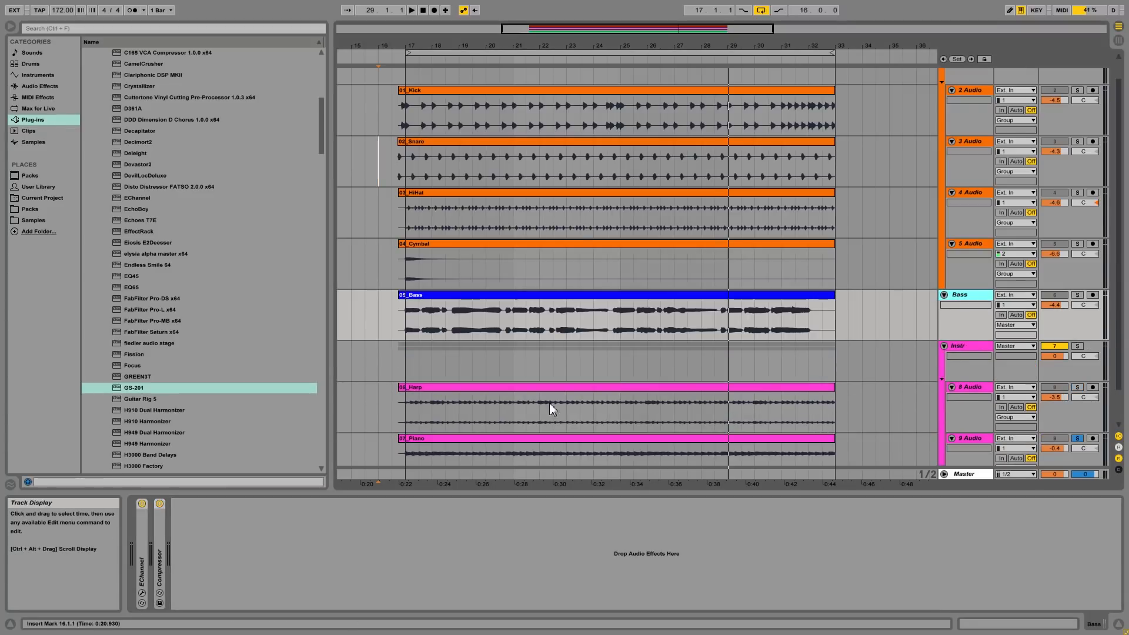
pyautogui.doubleClick(145, 569)
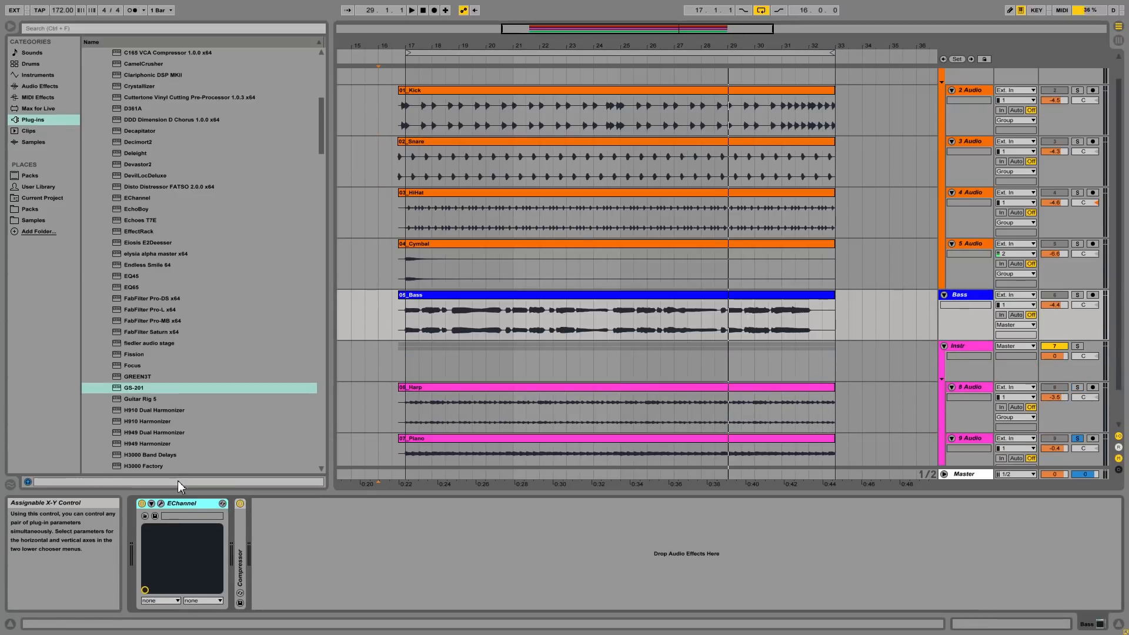
pyautogui.click(161, 504)
pyautogui.moveTo(538, 317); pyautogui.dragTo(826, 282)
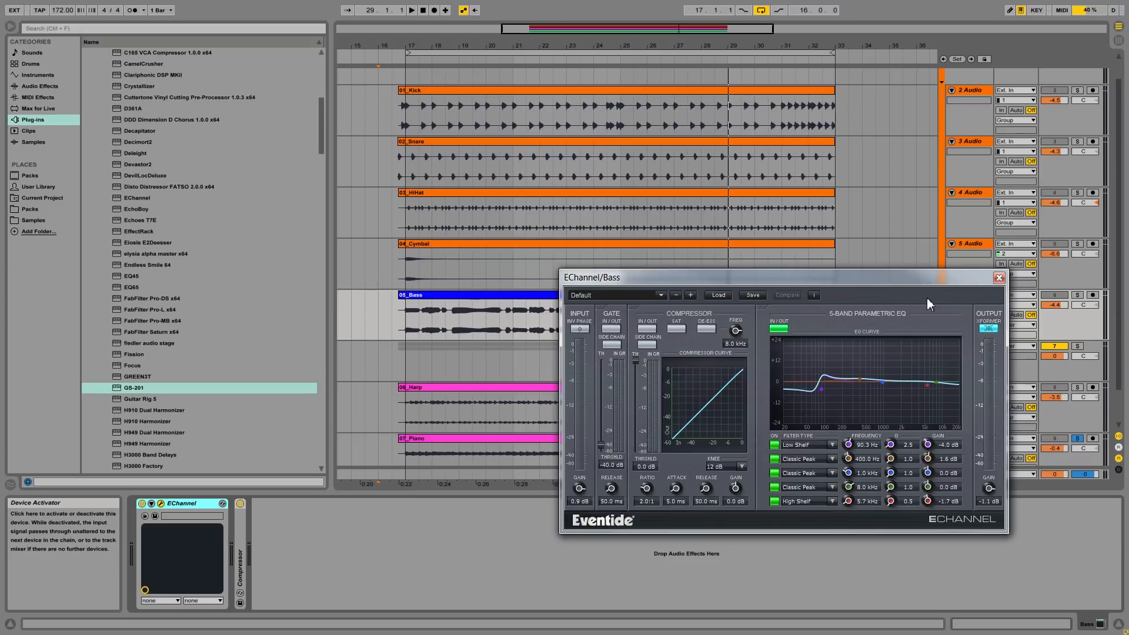
# Solo the Bass and Kick tracks together, with the Bass EChannel window shown below the drum clips.
pyautogui.click(1077, 294)
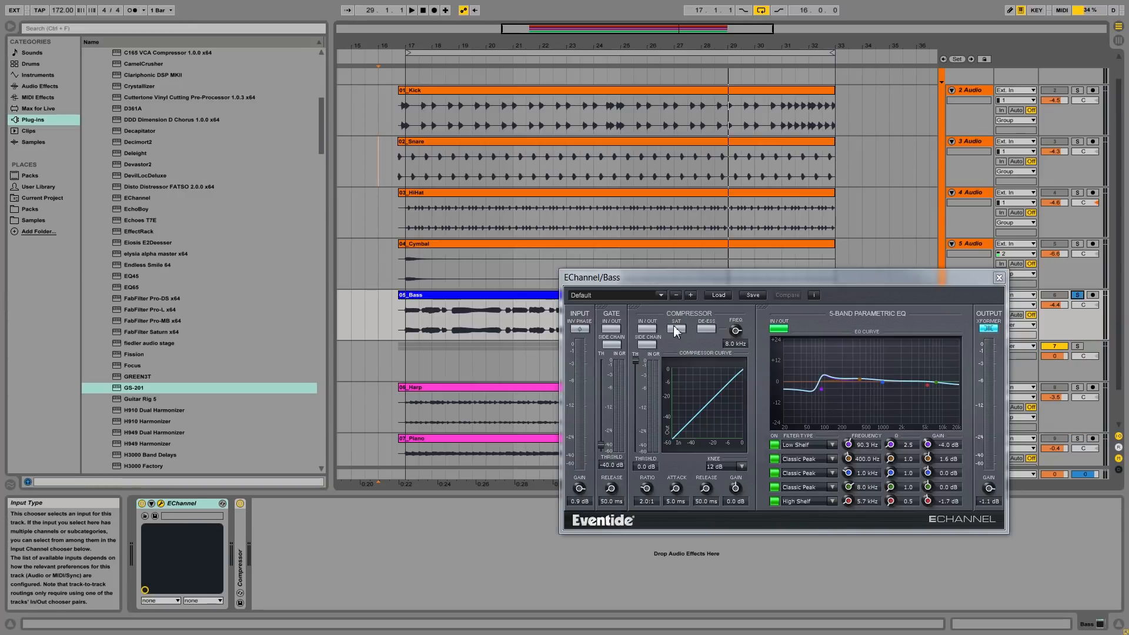
pyautogui.click(984, 94)
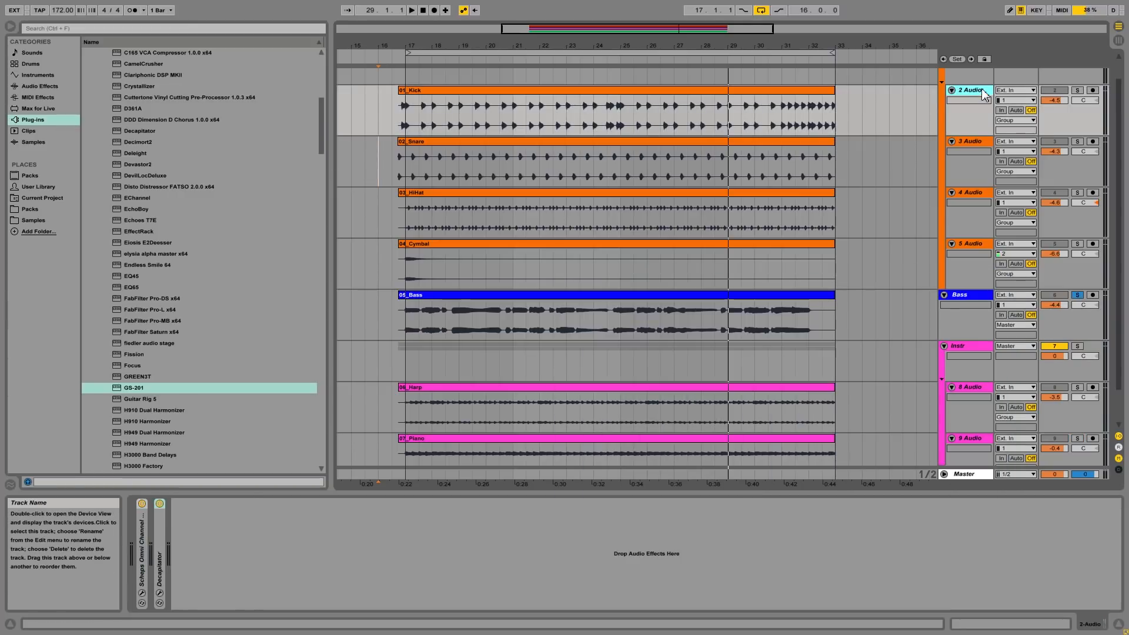
pyautogui.keyDown('ctrl'); pyautogui.click(1073, 92); pyautogui.keyUp('ctrl')
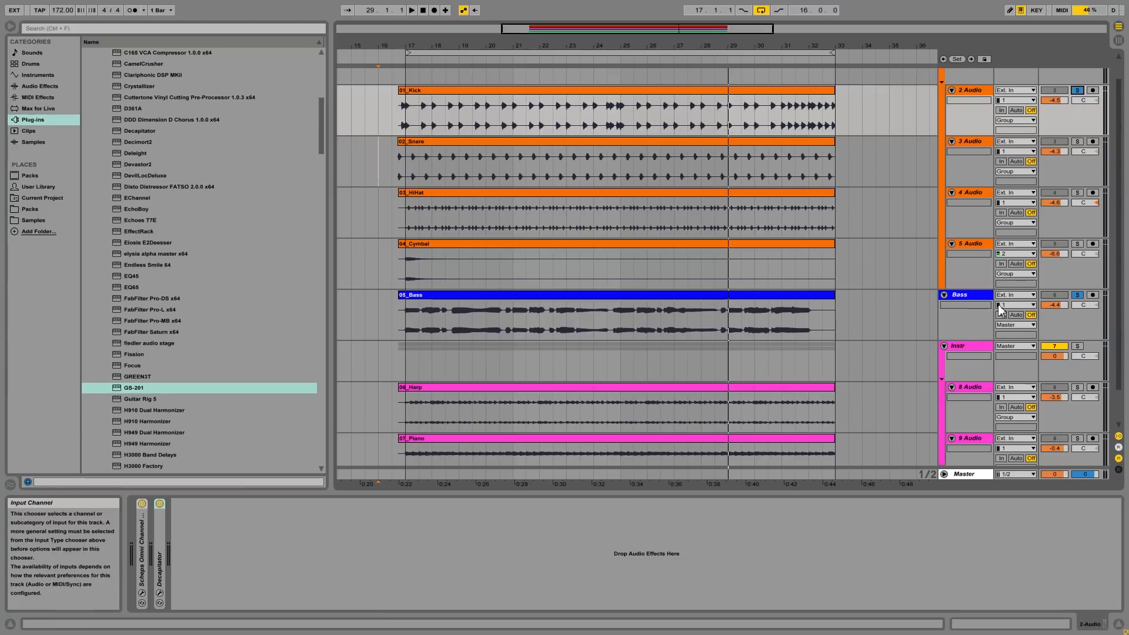
pyautogui.click(964, 296)
pyautogui.moveTo(968, 281); pyautogui.dragTo(941, 313)
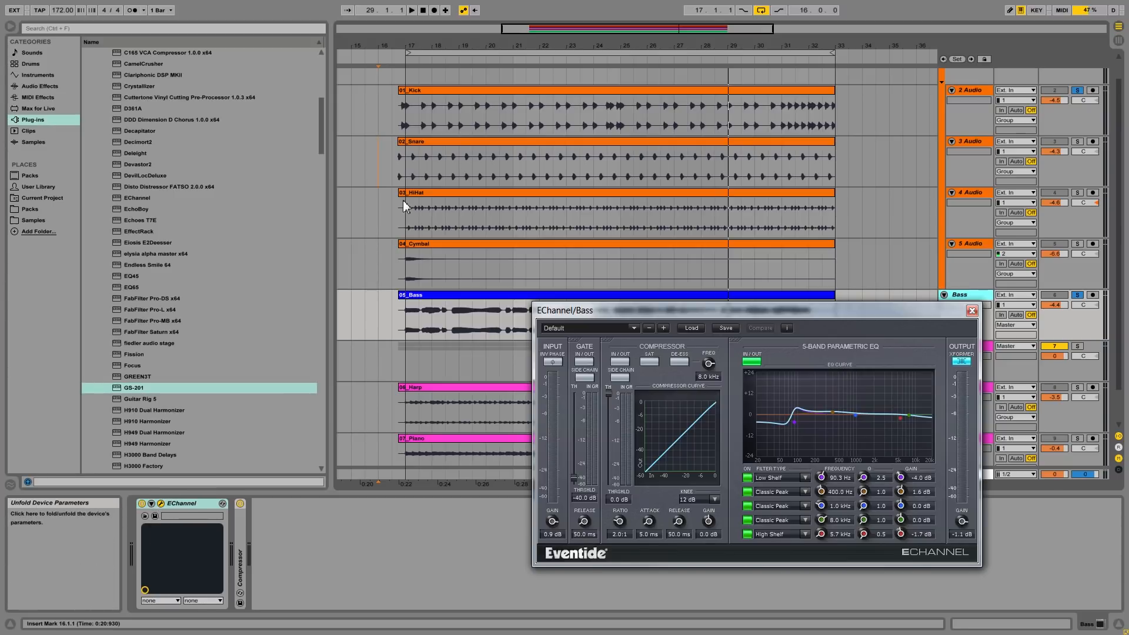
# Play the soloed kick and bass from bar 16 and compare them with the Bass EChannel bypassed and active.
pyautogui.press('space')
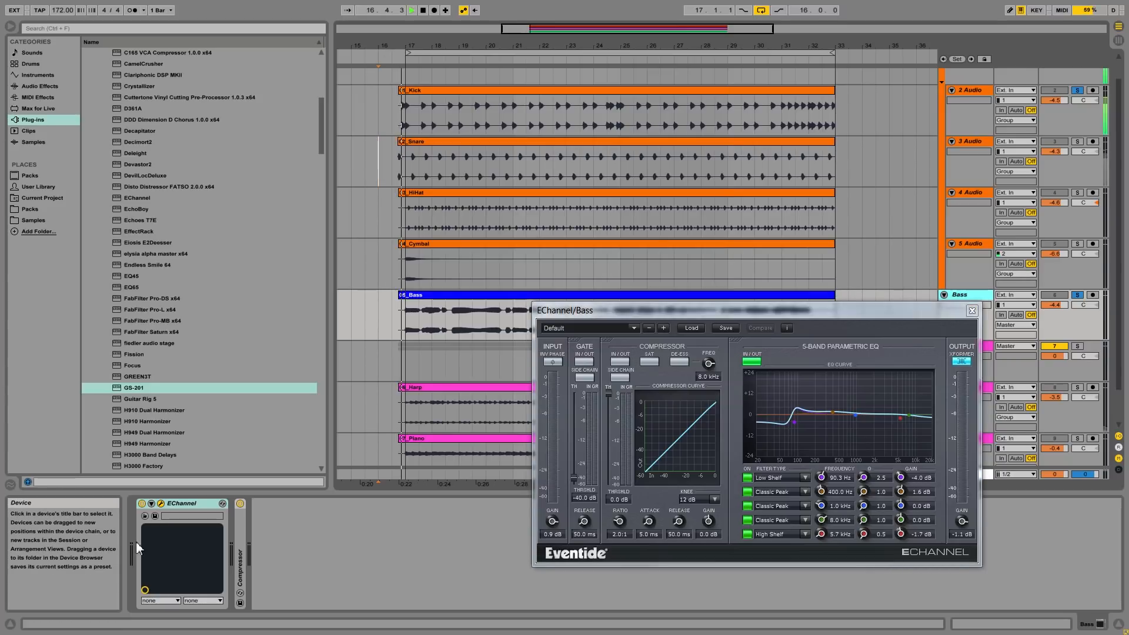
pyautogui.click(142, 504)
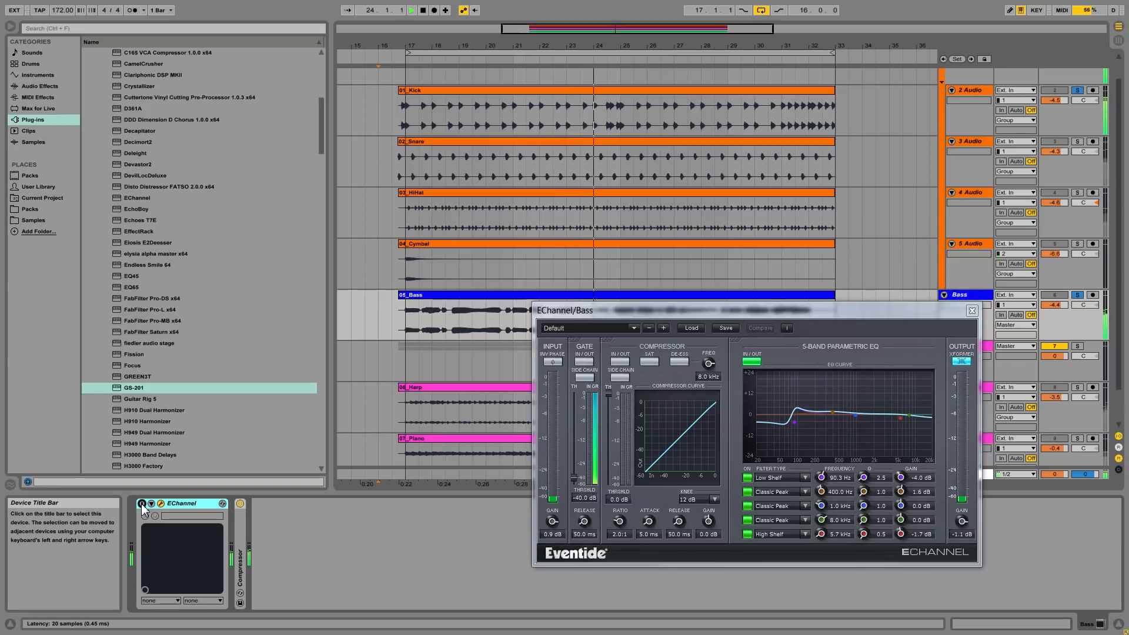
pyautogui.click(142, 504)
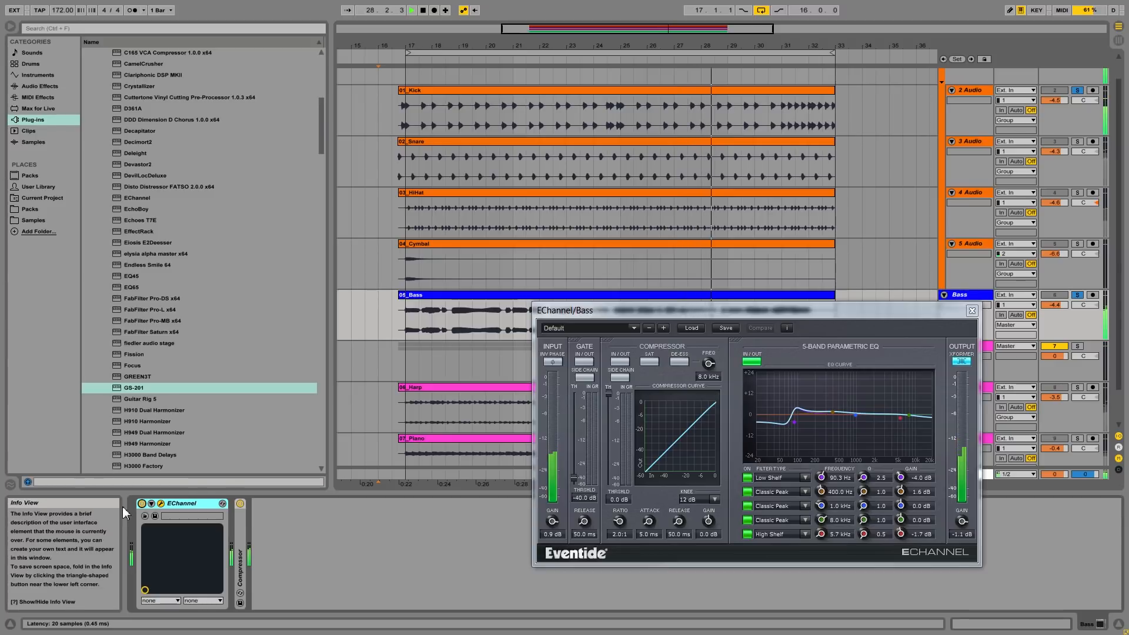
pyautogui.click(141, 504)
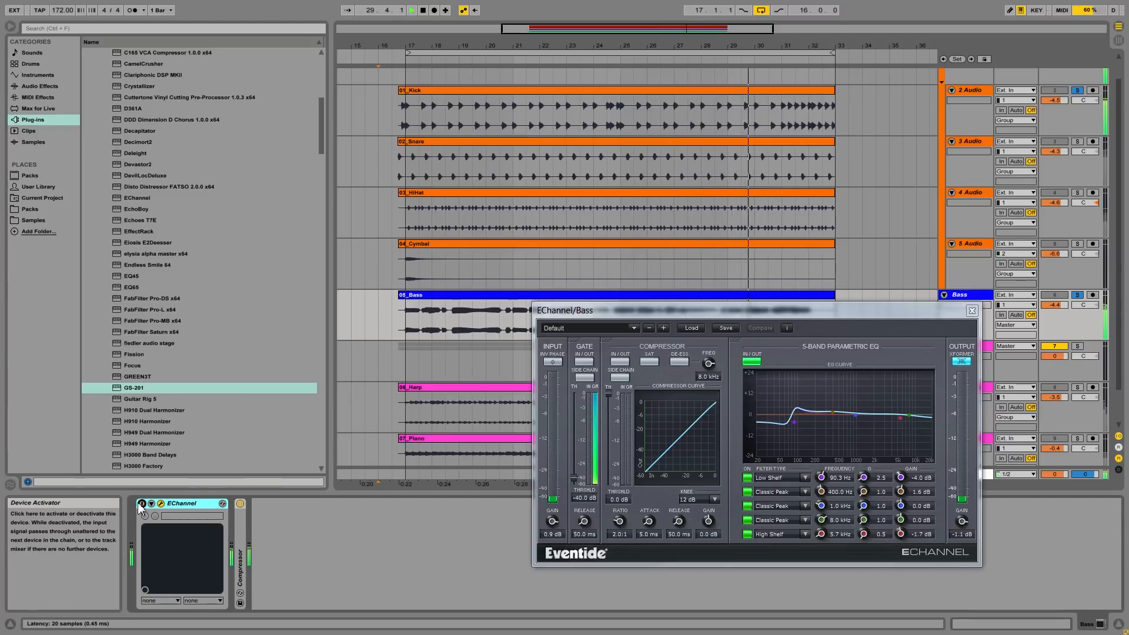
pyautogui.click(143, 504)
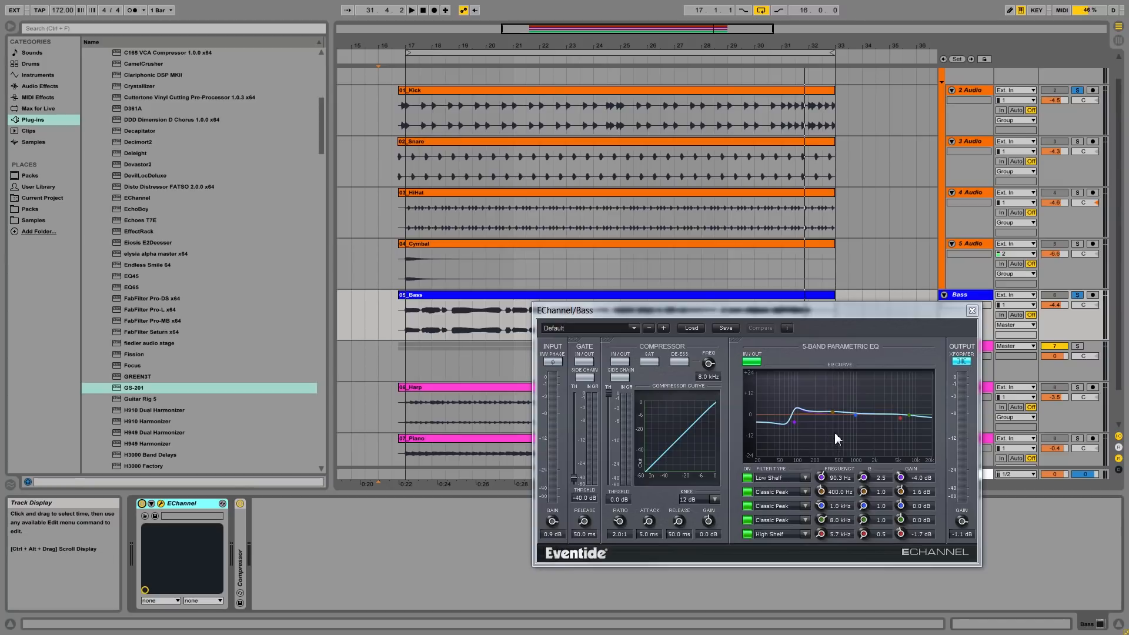
# Close the Bass EChannel window and solo only the Snare track with its device chain shown.
pyautogui.click(972, 310)
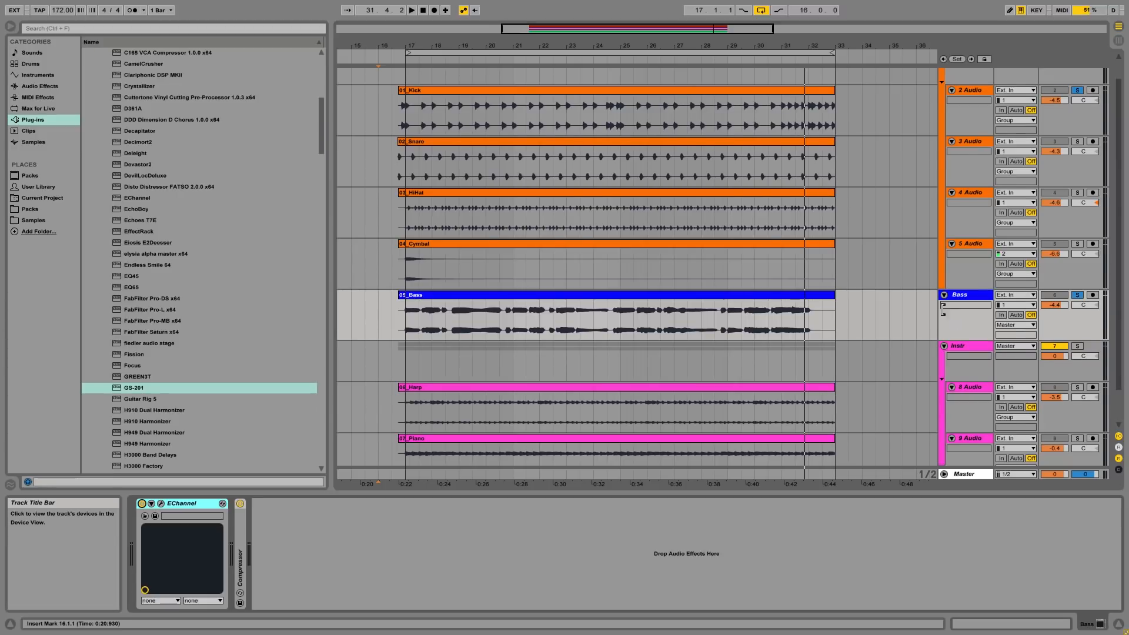
pyautogui.scroll(1, 886, 247)
pyautogui.click(974, 167)
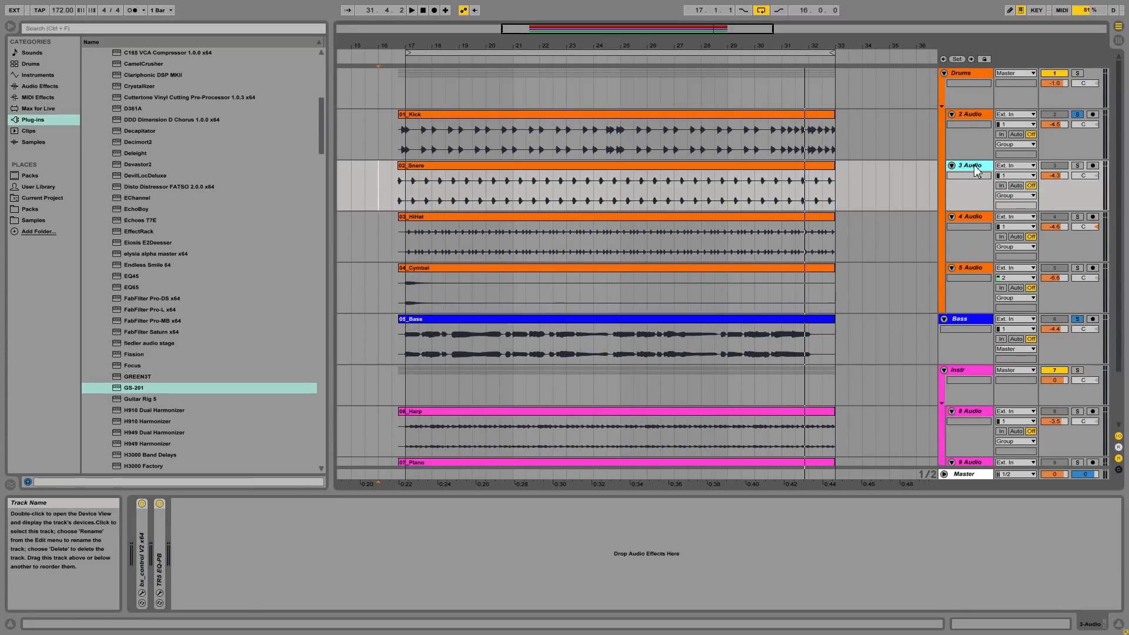
pyautogui.click(1078, 167)
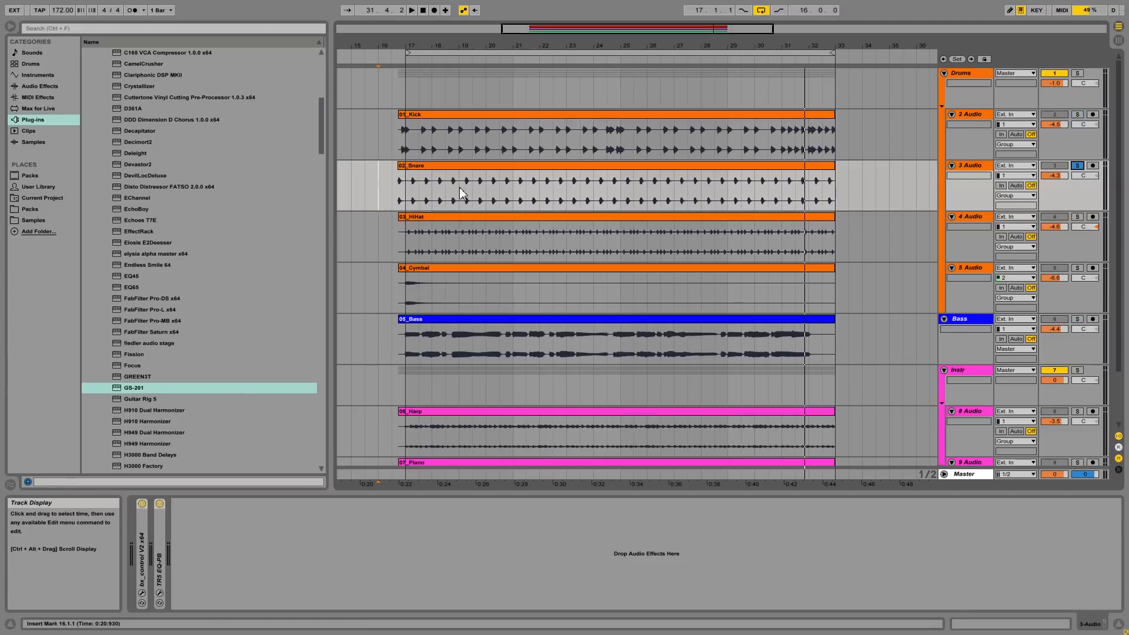
# Open the Snare's TR5 EQ-PB window and play the soloed snare with that EQ active and bypassed.
pyautogui.click(159, 592)
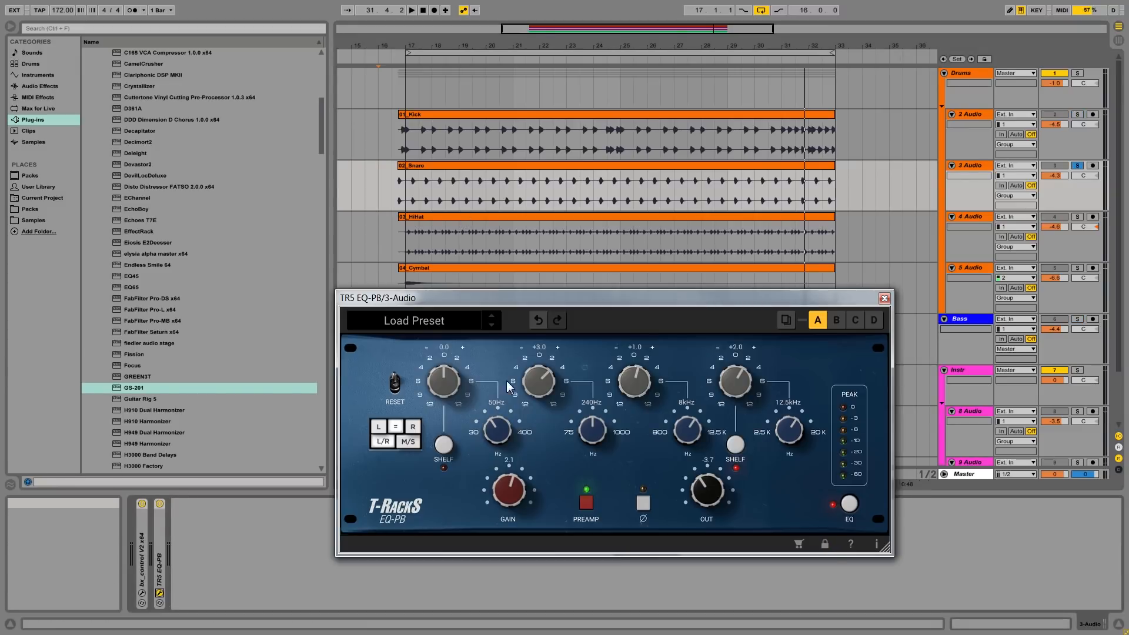
pyautogui.moveTo(550, 303); pyautogui.dragTo(629, 315)
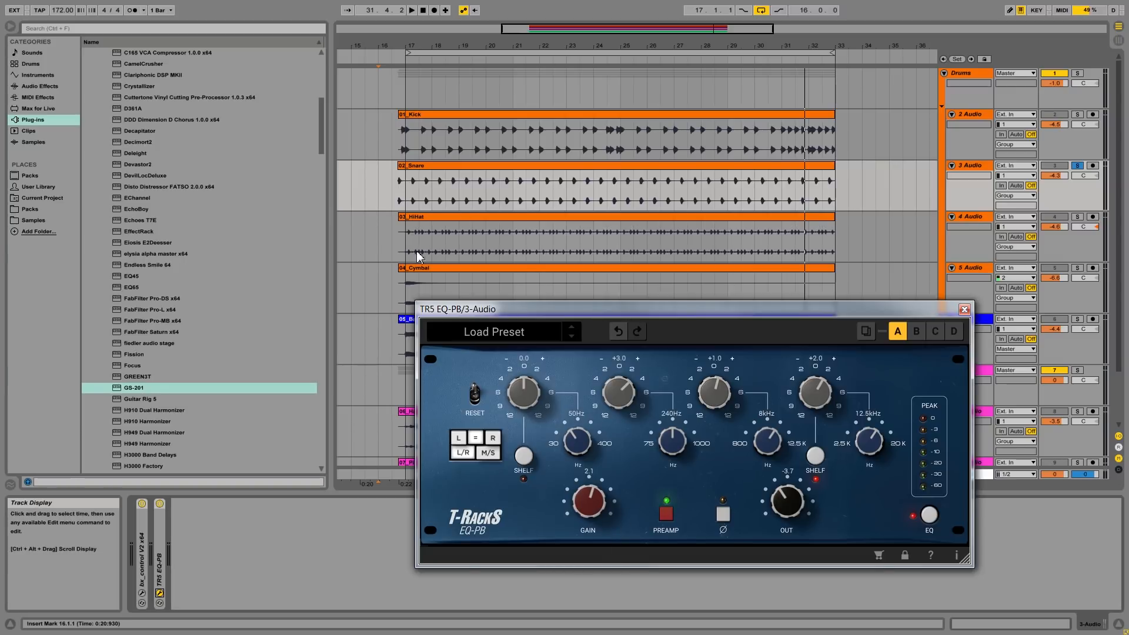
pyautogui.click(391, 62)
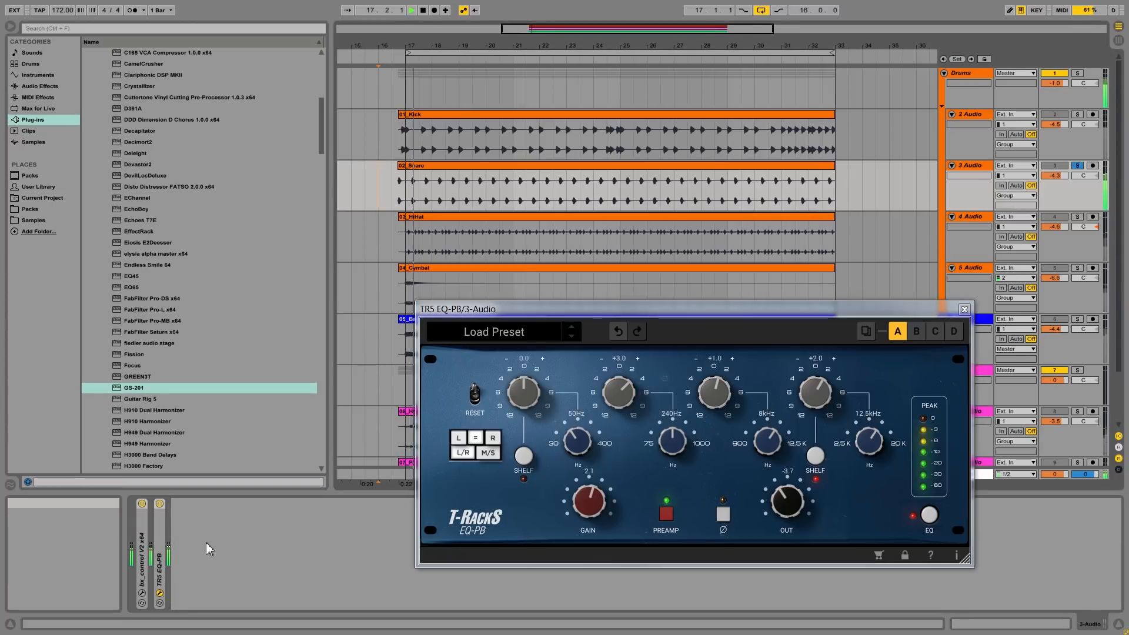
pyautogui.click(160, 504)
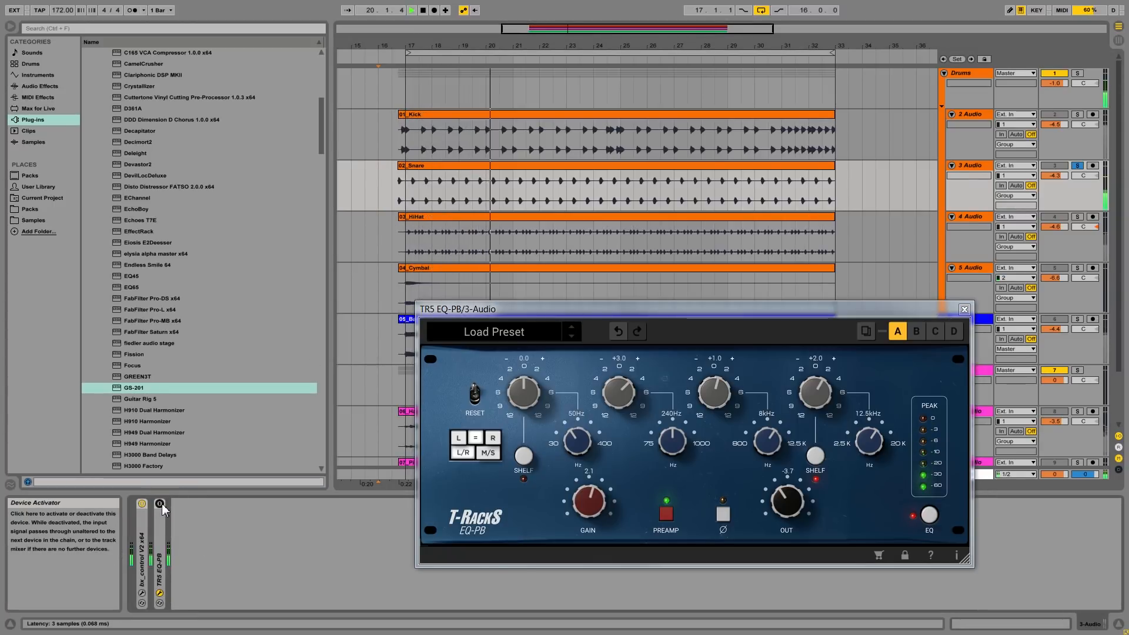
pyautogui.click(160, 504)
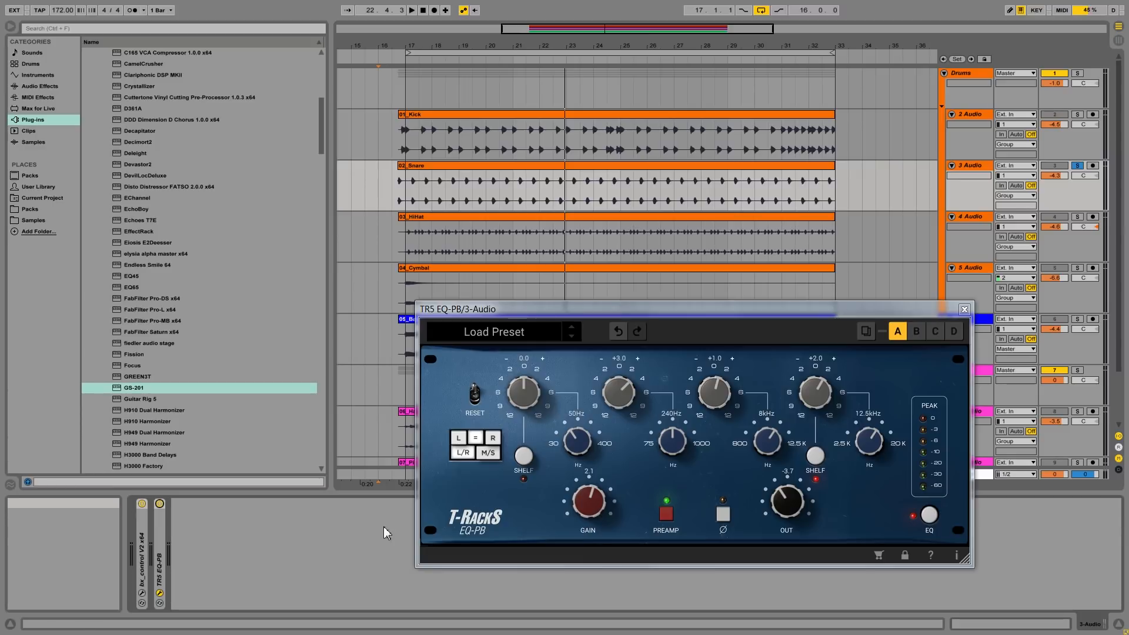
# Unsolo the Snare track and play the full mix from bar 16, comparing TR5 EQ-PB bypassed and active.
pyautogui.click(1076, 167)
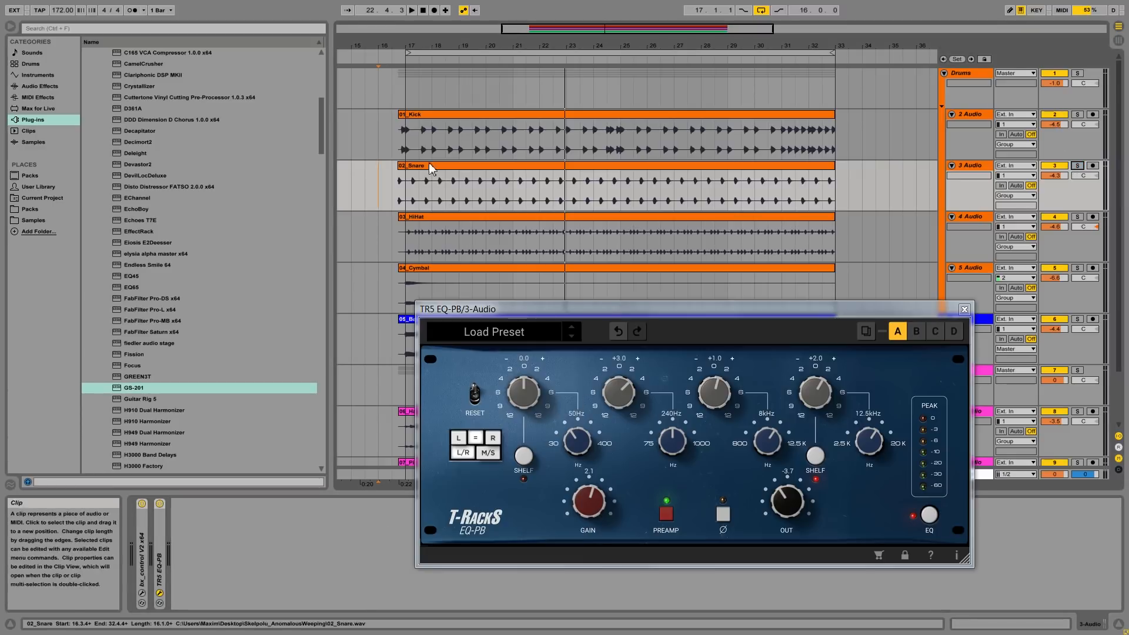
pyautogui.press('space')
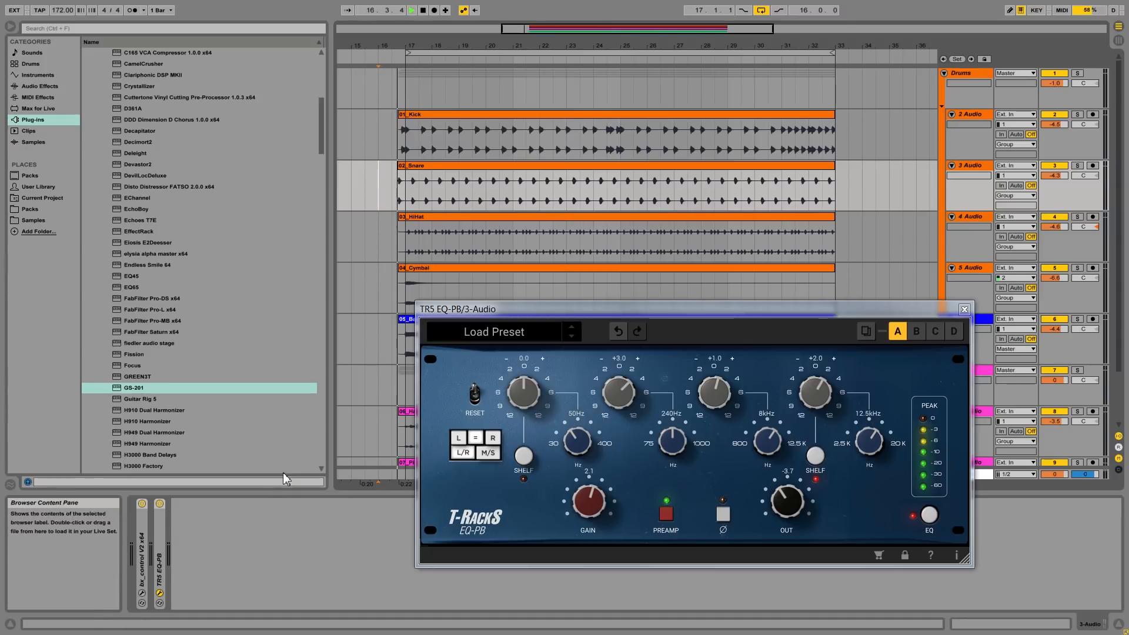
pyautogui.click(159, 504)
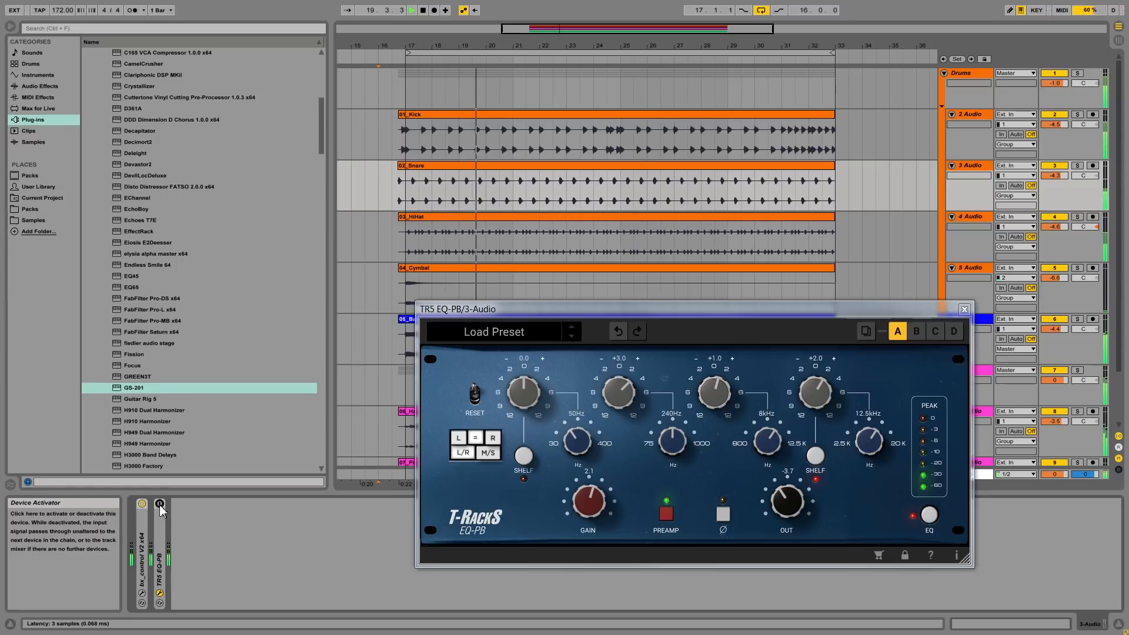
pyautogui.click(159, 504)
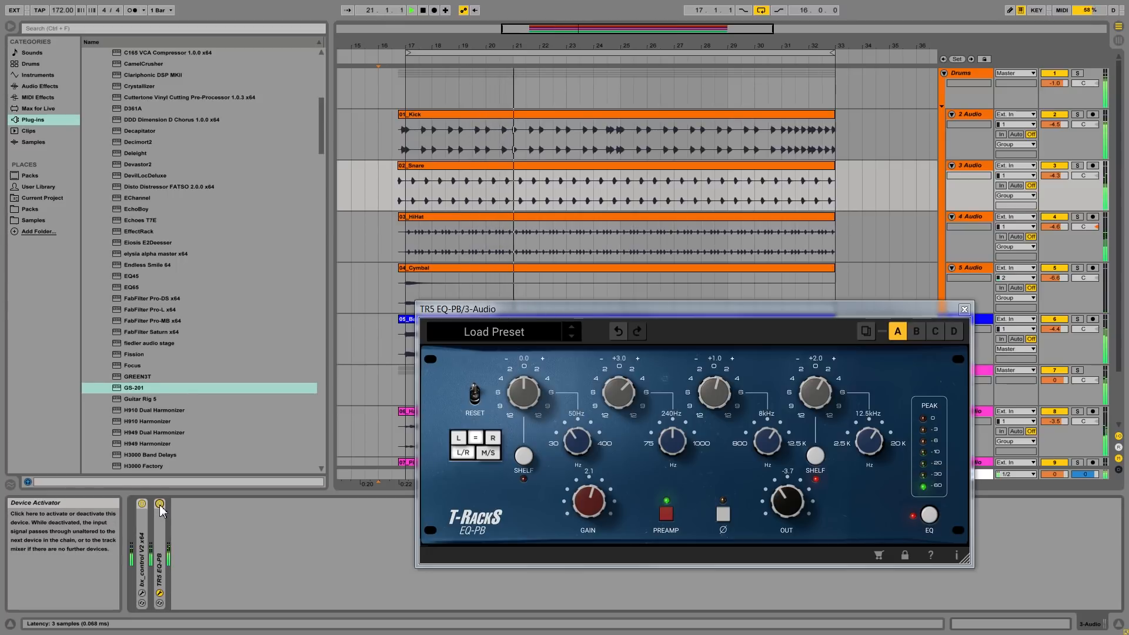
pyautogui.click(160, 504)
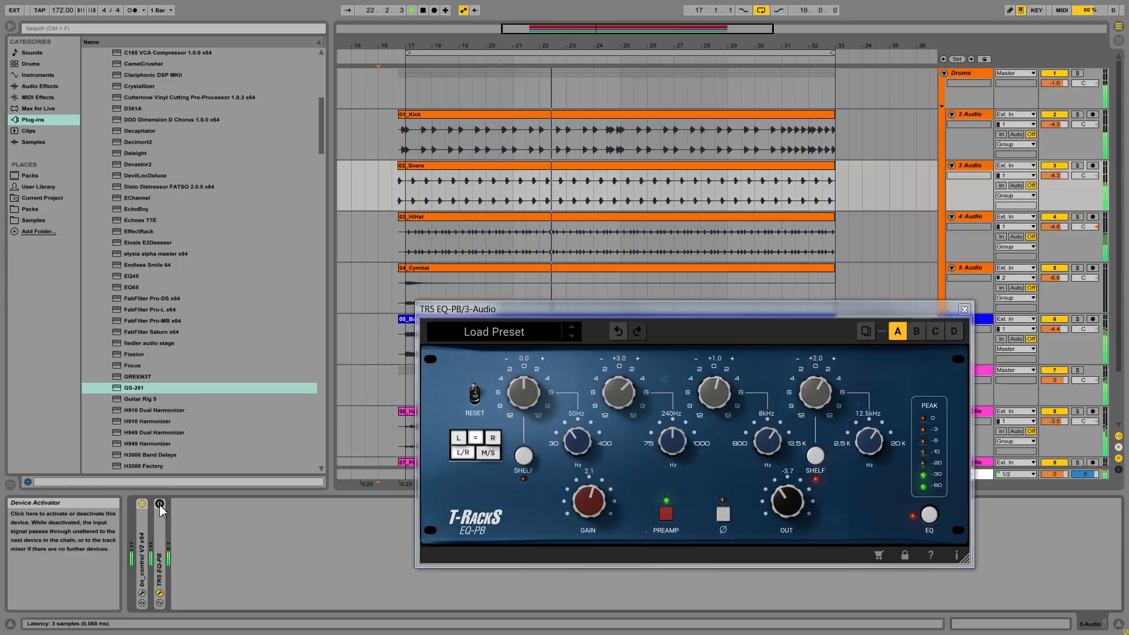
pyautogui.click(159, 504)
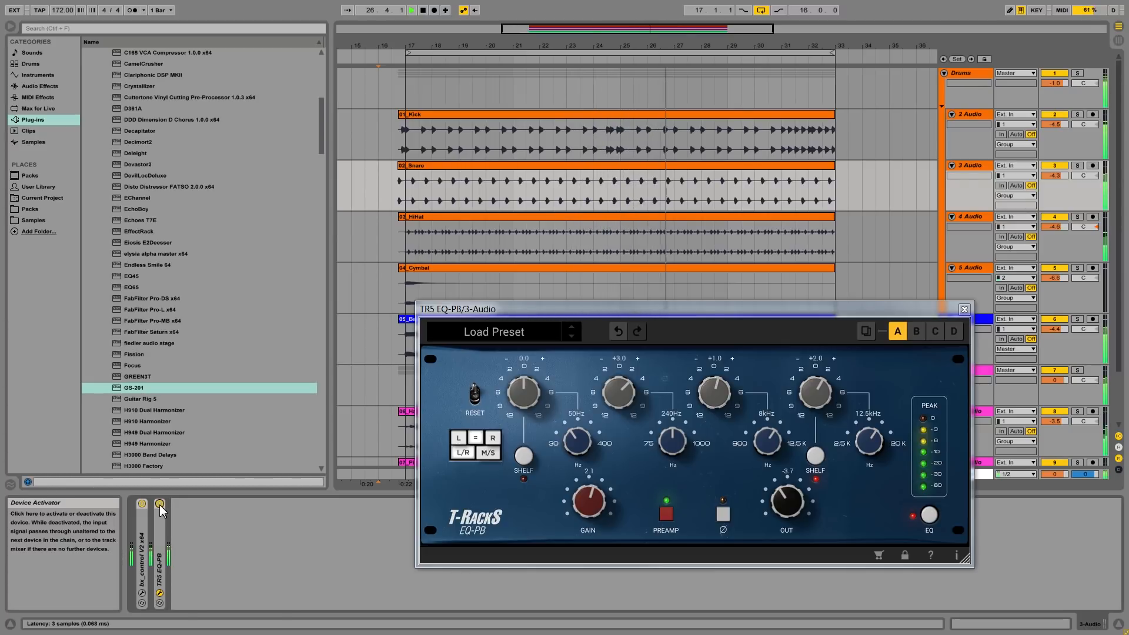
pyautogui.press('space')
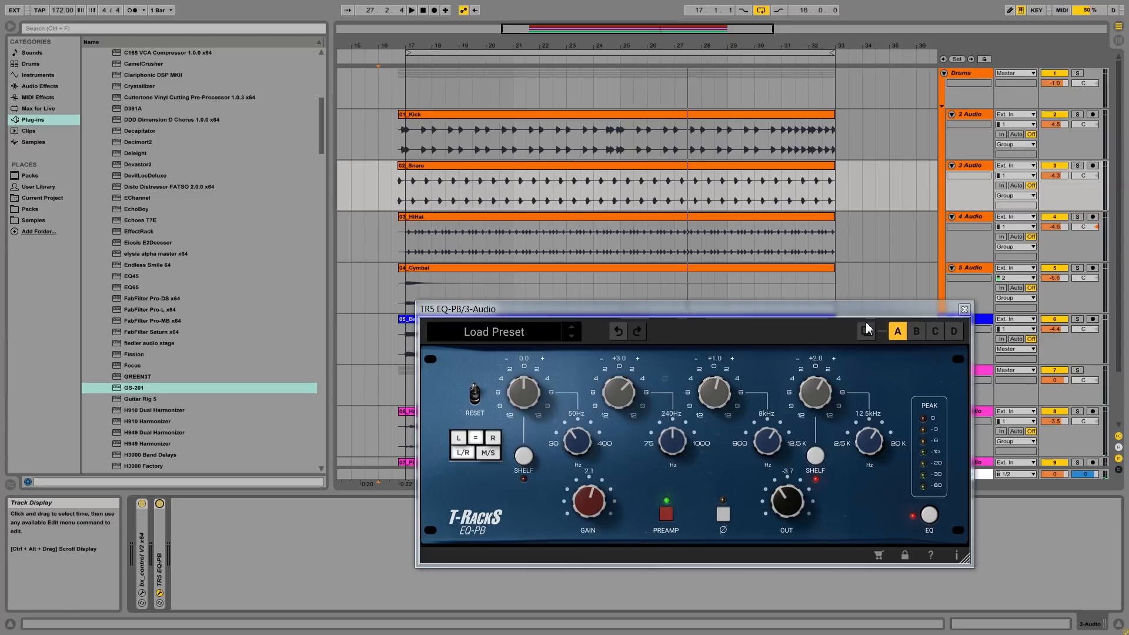
# Close the TR5 EQ-PB window and fold the Drums, Bass and Instr tracks.
pyautogui.click(964, 309)
pyautogui.click(944, 72)
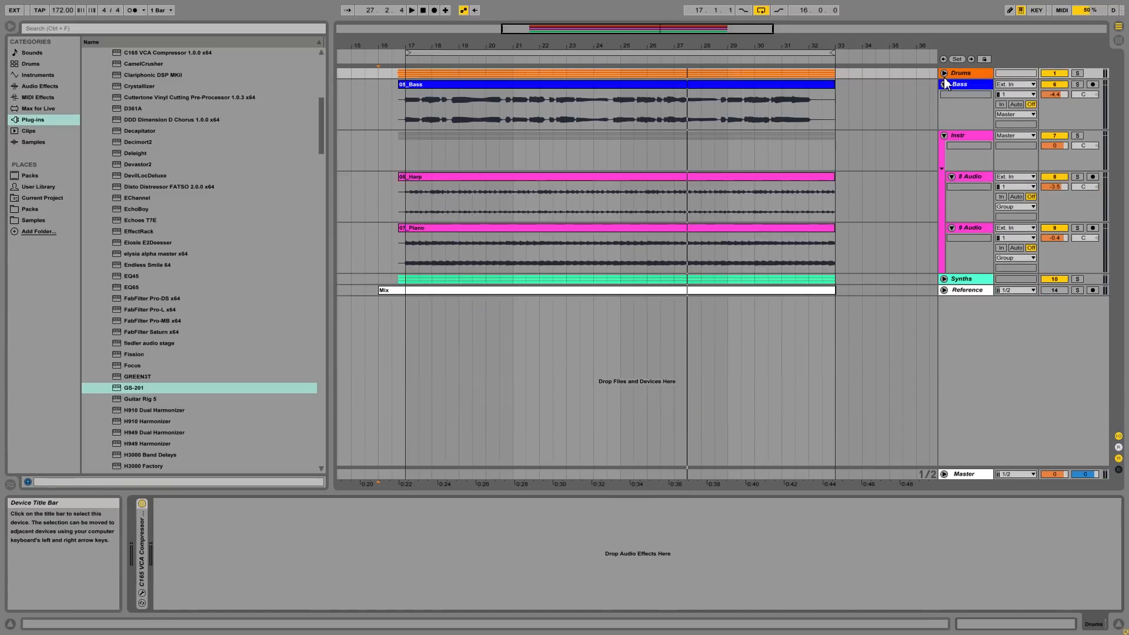
pyautogui.click(944, 84)
pyautogui.click(944, 96)
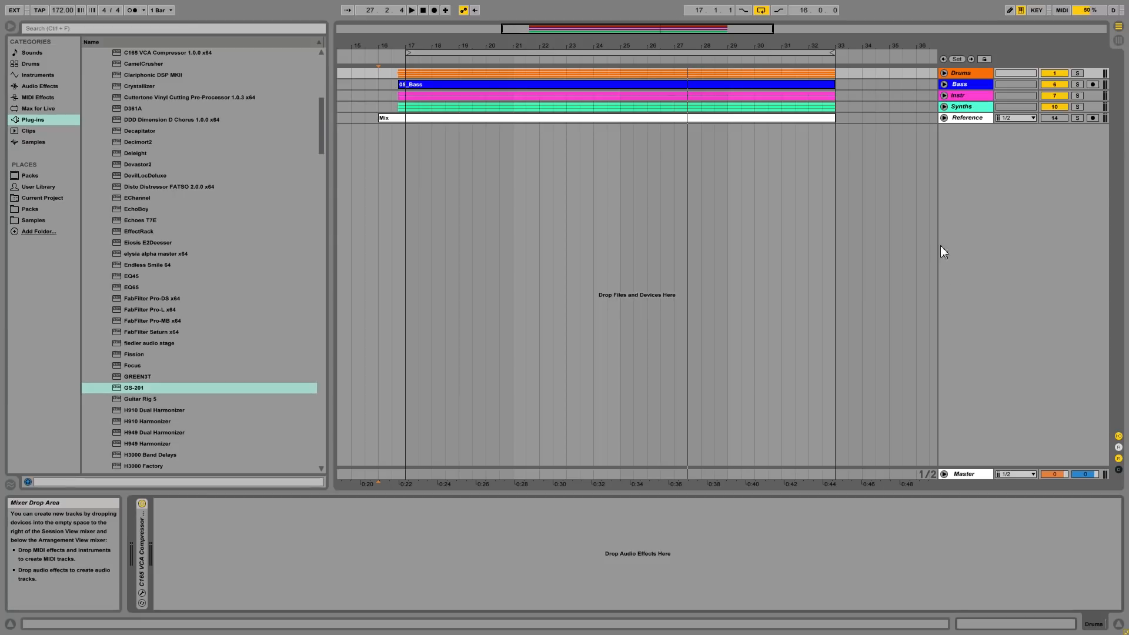
# Show the Master track's device chain and open the PSP MasterQ2 plug-in window.
pyautogui.click(965, 474)
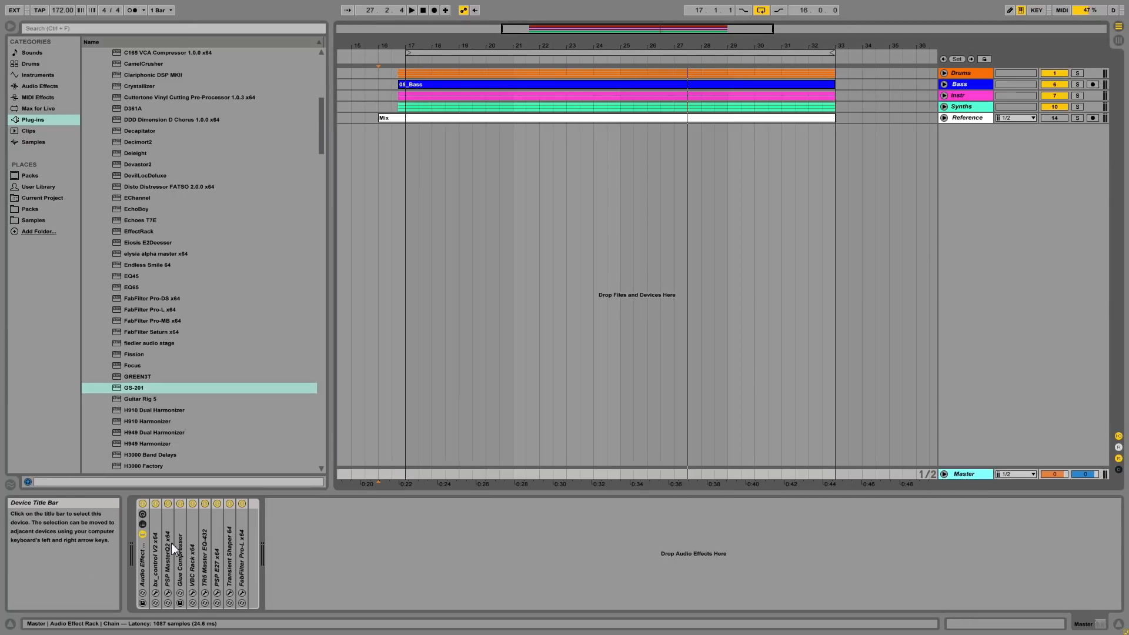
pyautogui.click(168, 592)
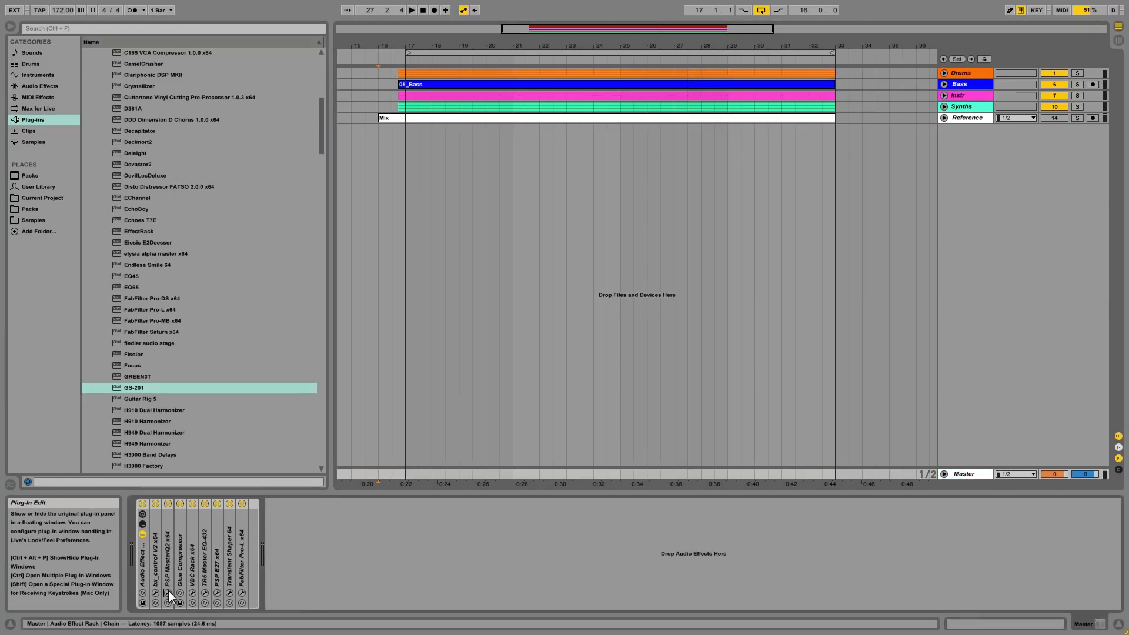
# Move the PSP MasterQ2 window aside, then open the Master track's TR5 Master EQ-432 window and reposition it to view its settings.
pyautogui.moveTo(612, 272); pyautogui.dragTo(732, 266)
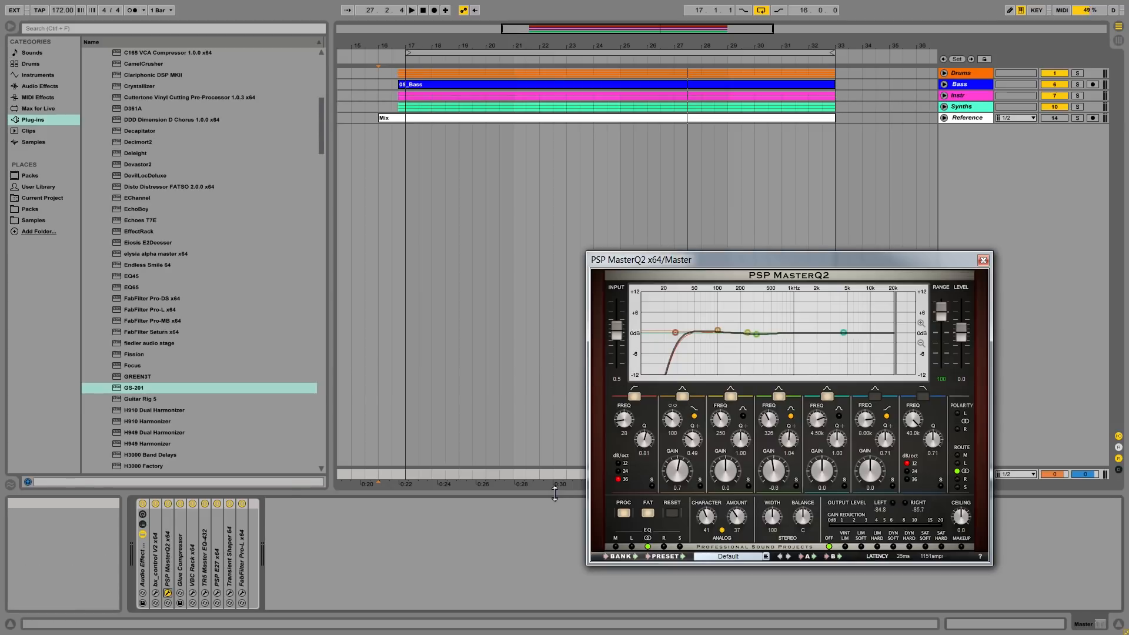
pyautogui.click(205, 593)
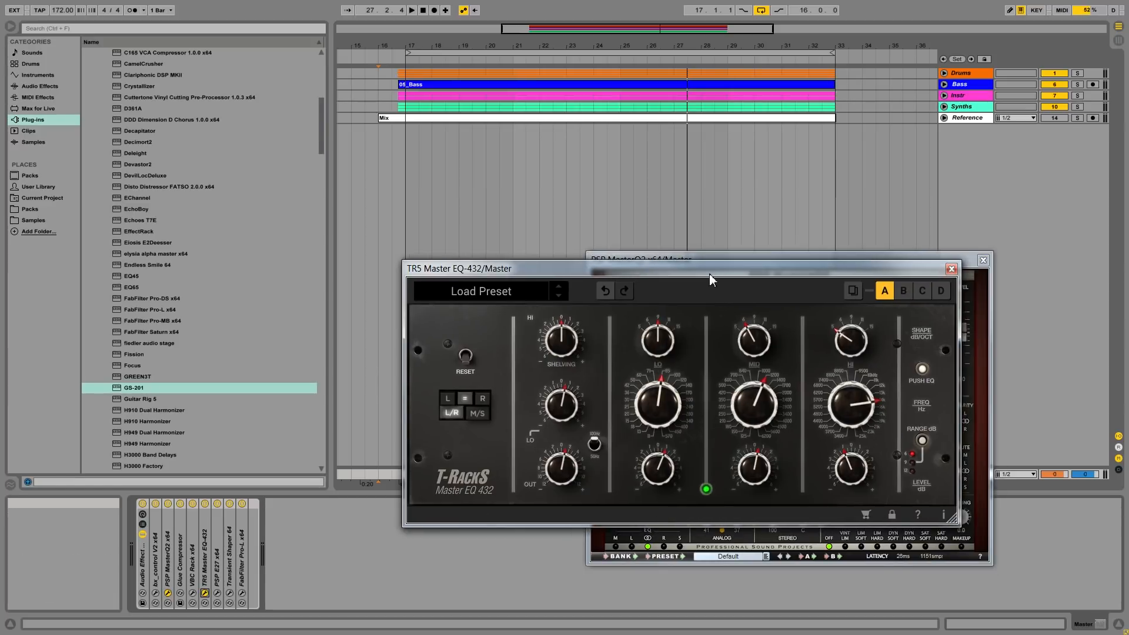
pyautogui.moveTo(709, 274); pyautogui.dragTo(613, 286)
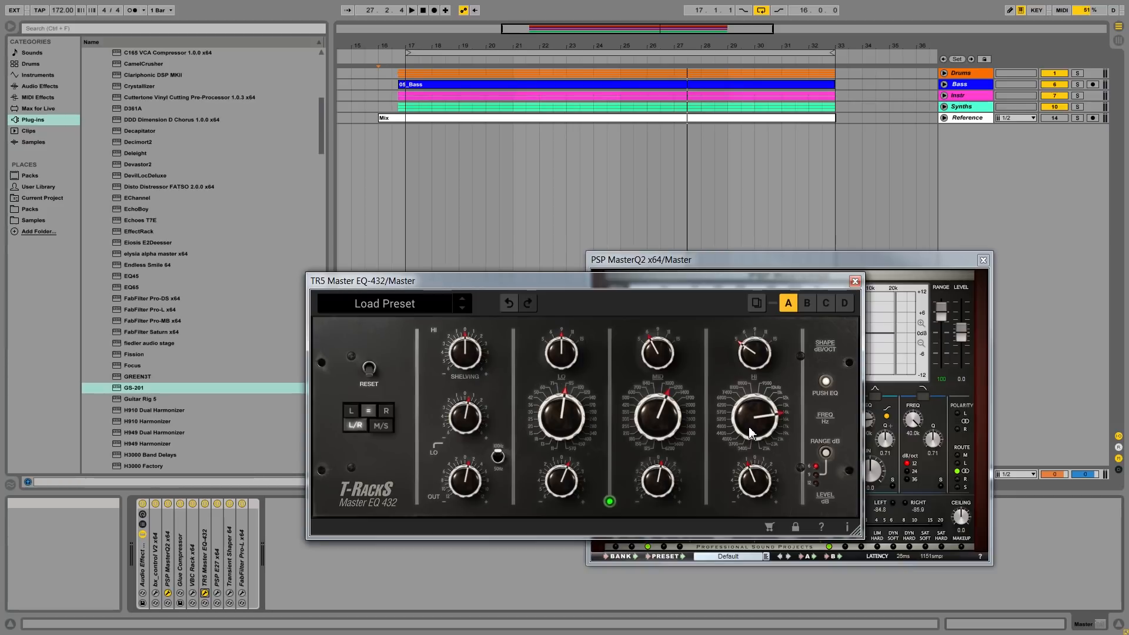
# Open the Master track's PSP E27 window and arrange it side by side with the TR5 Master EQ-432 window.
pyautogui.click(217, 594)
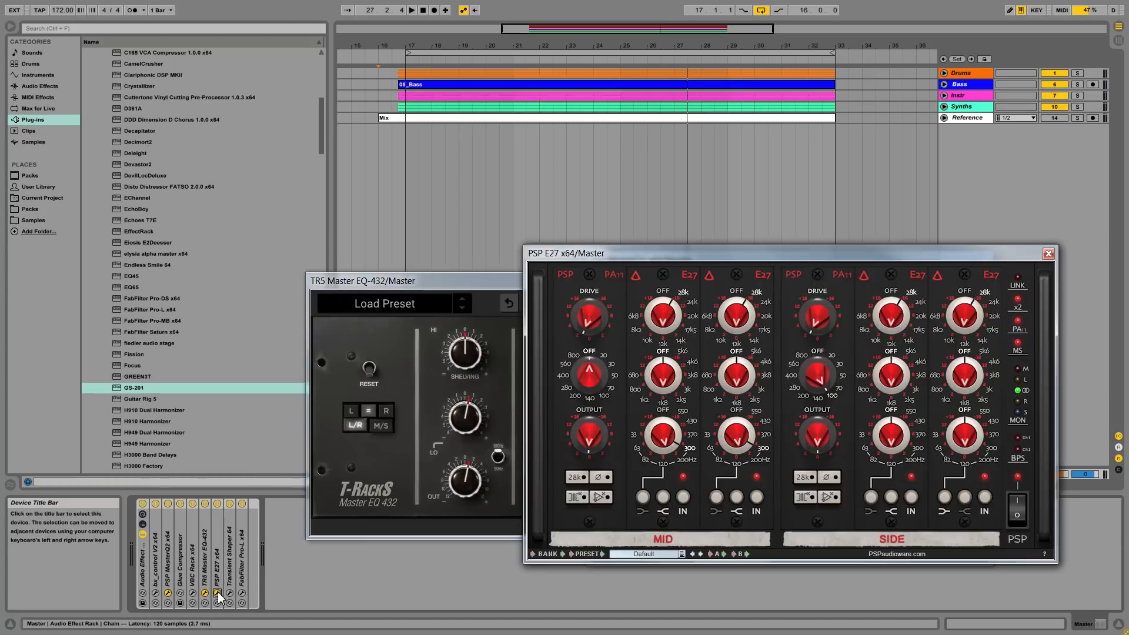
pyautogui.moveTo(632, 259); pyautogui.dragTo(696, 264)
pyautogui.moveTo(520, 282); pyautogui.dragTo(261, 281)
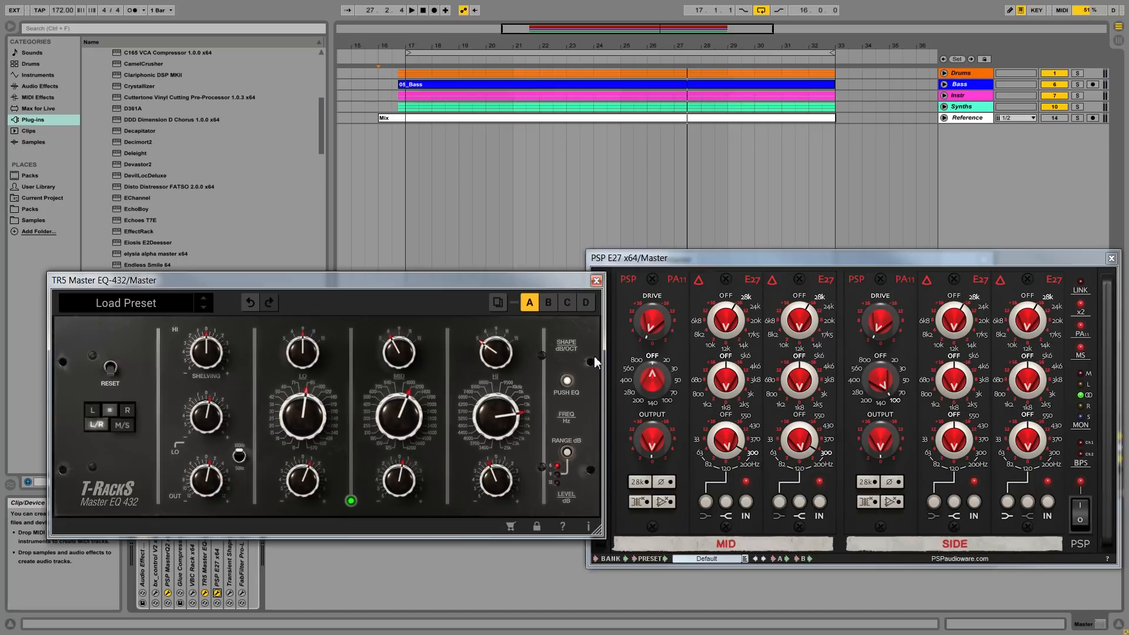
# Close the TR5 Master EQ-432 and PSP E27 windows and reposition the PSP MasterQ2 window.
pyautogui.click(596, 281)
pyautogui.moveTo(633, 264); pyautogui.dragTo(467, 297)
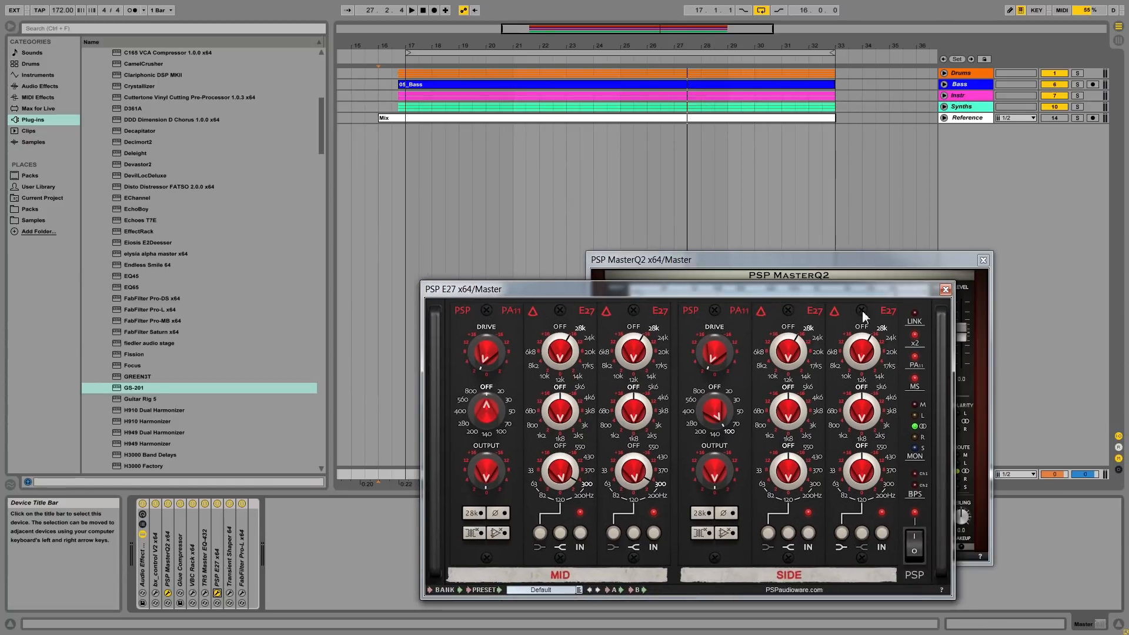
pyautogui.click(946, 290)
pyautogui.moveTo(891, 260); pyautogui.dragTo(830, 263)
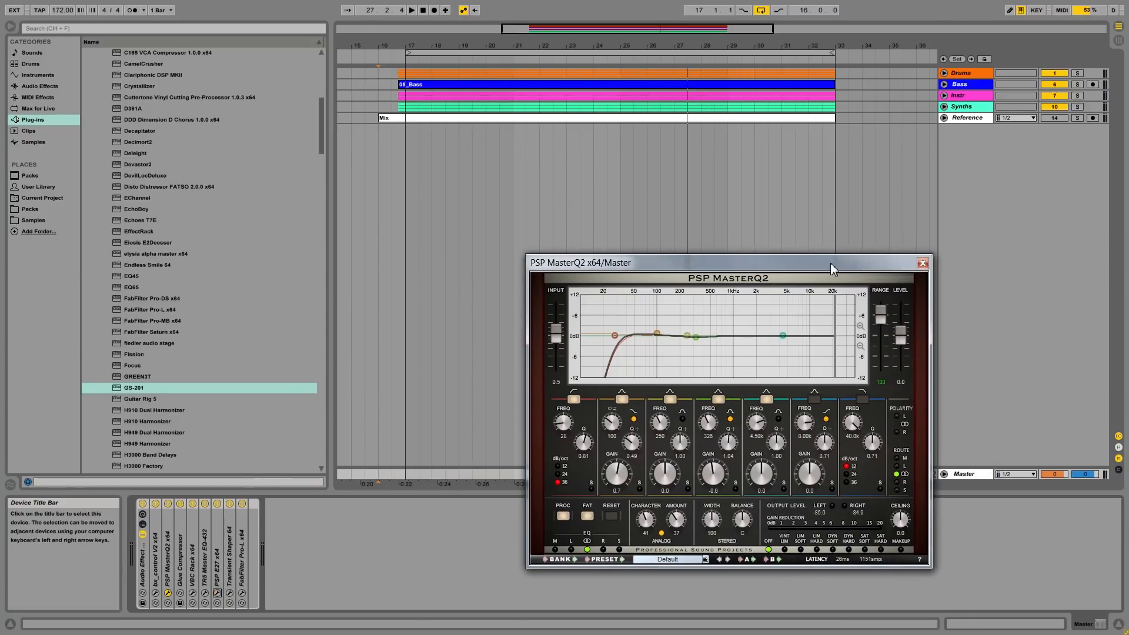